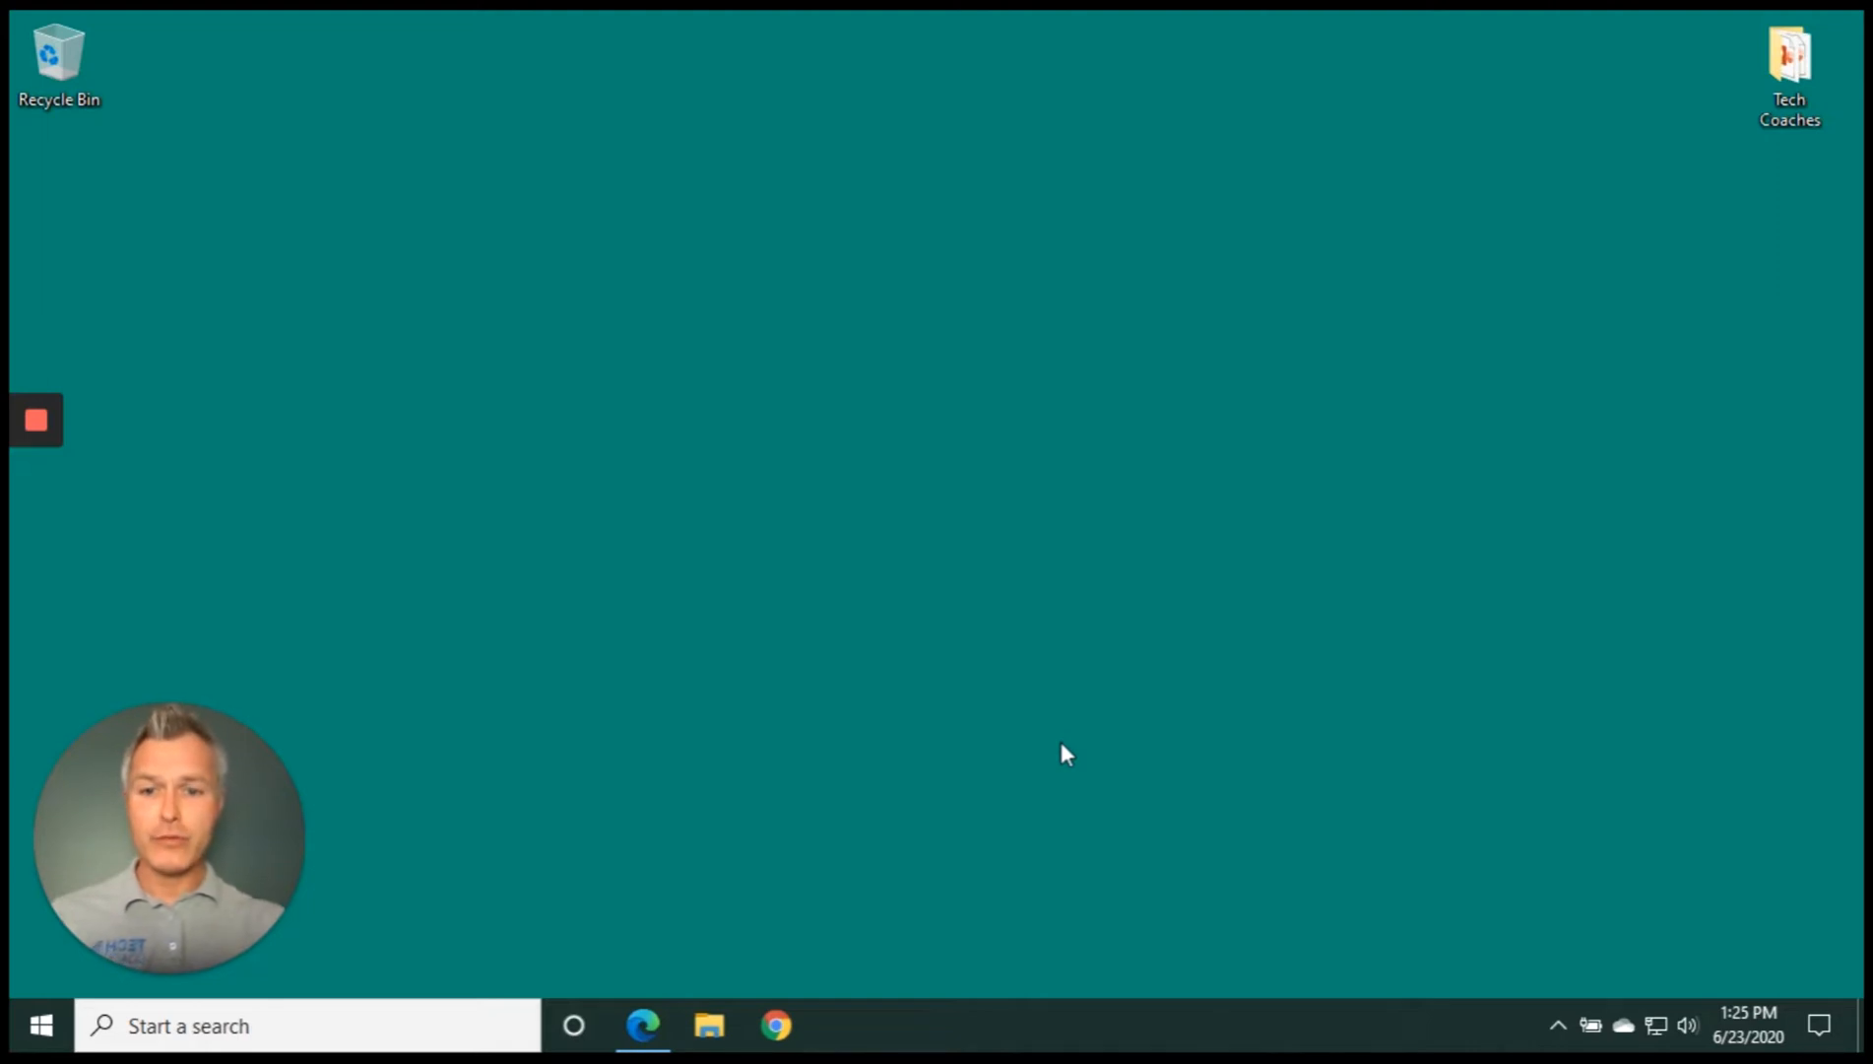
Restore the Microsoft Edge window showing the Google home page from the taskbar
left_click(642, 1029)
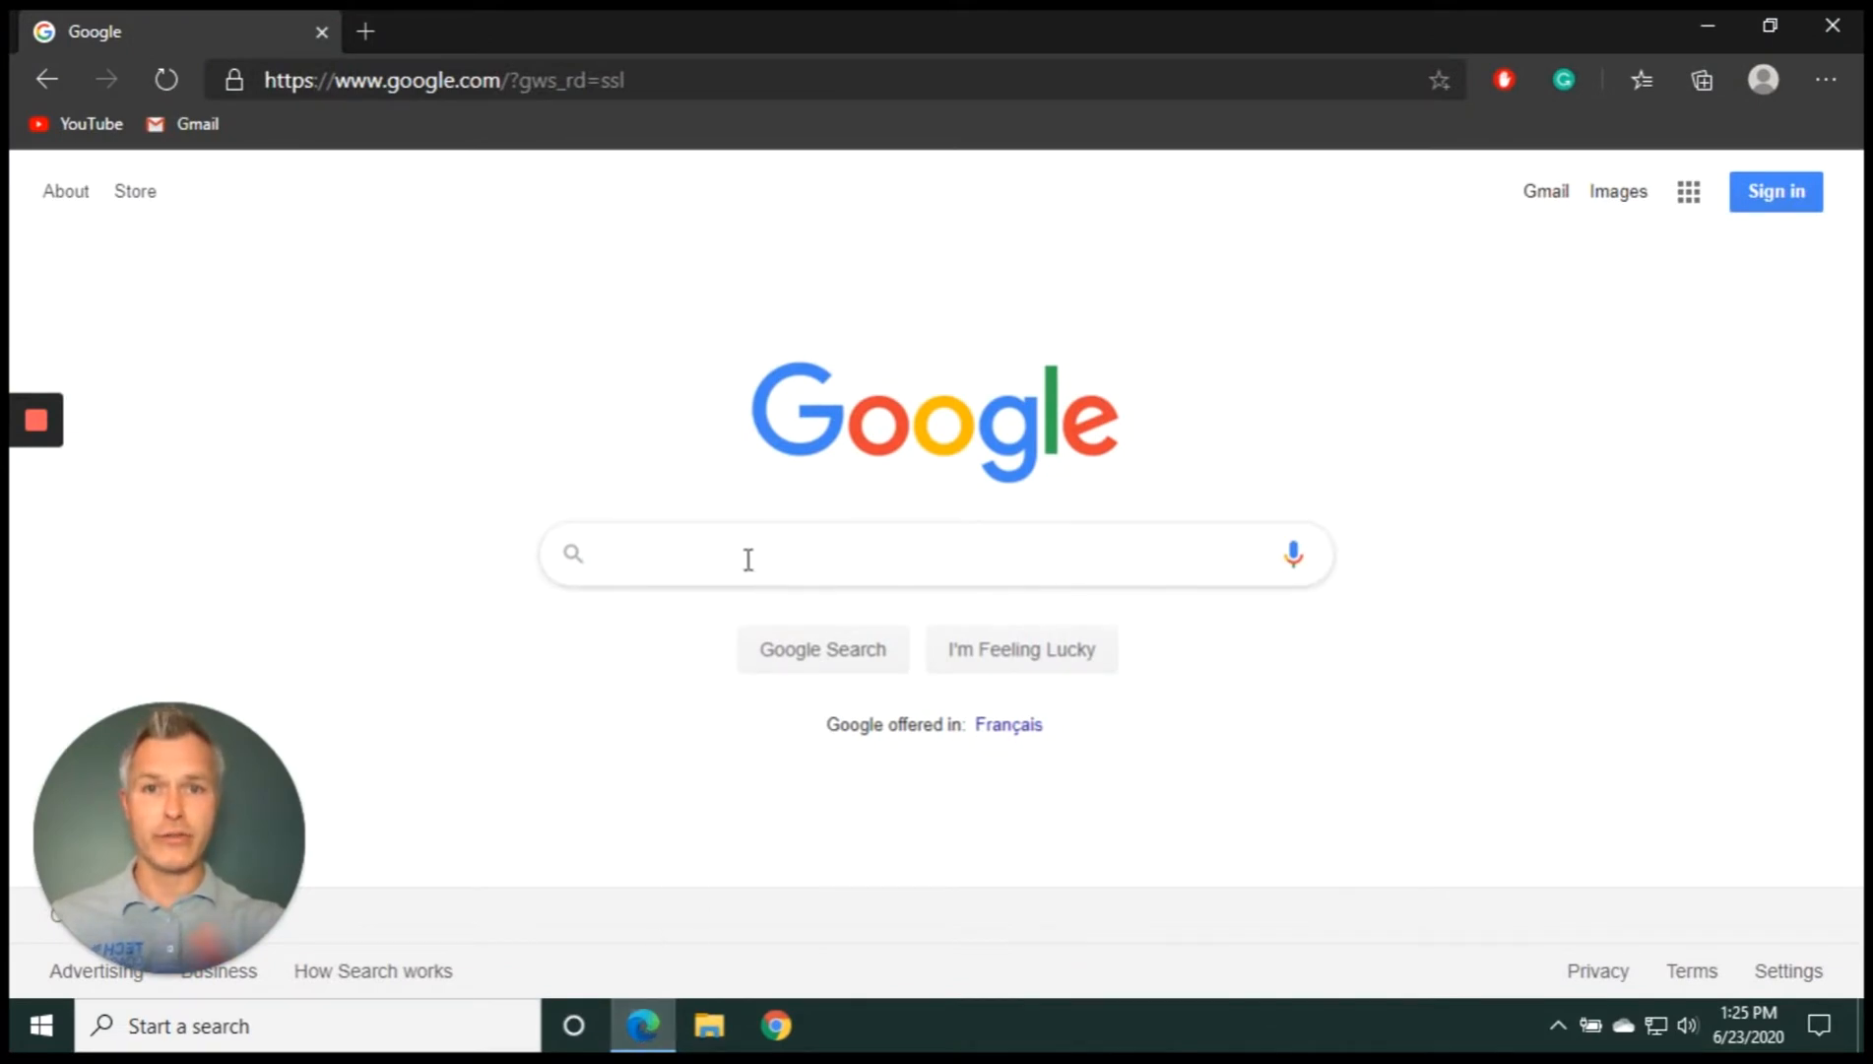
Search Google for 'outlook' and open the 'Outlook – free personal email' result
type("outlook")
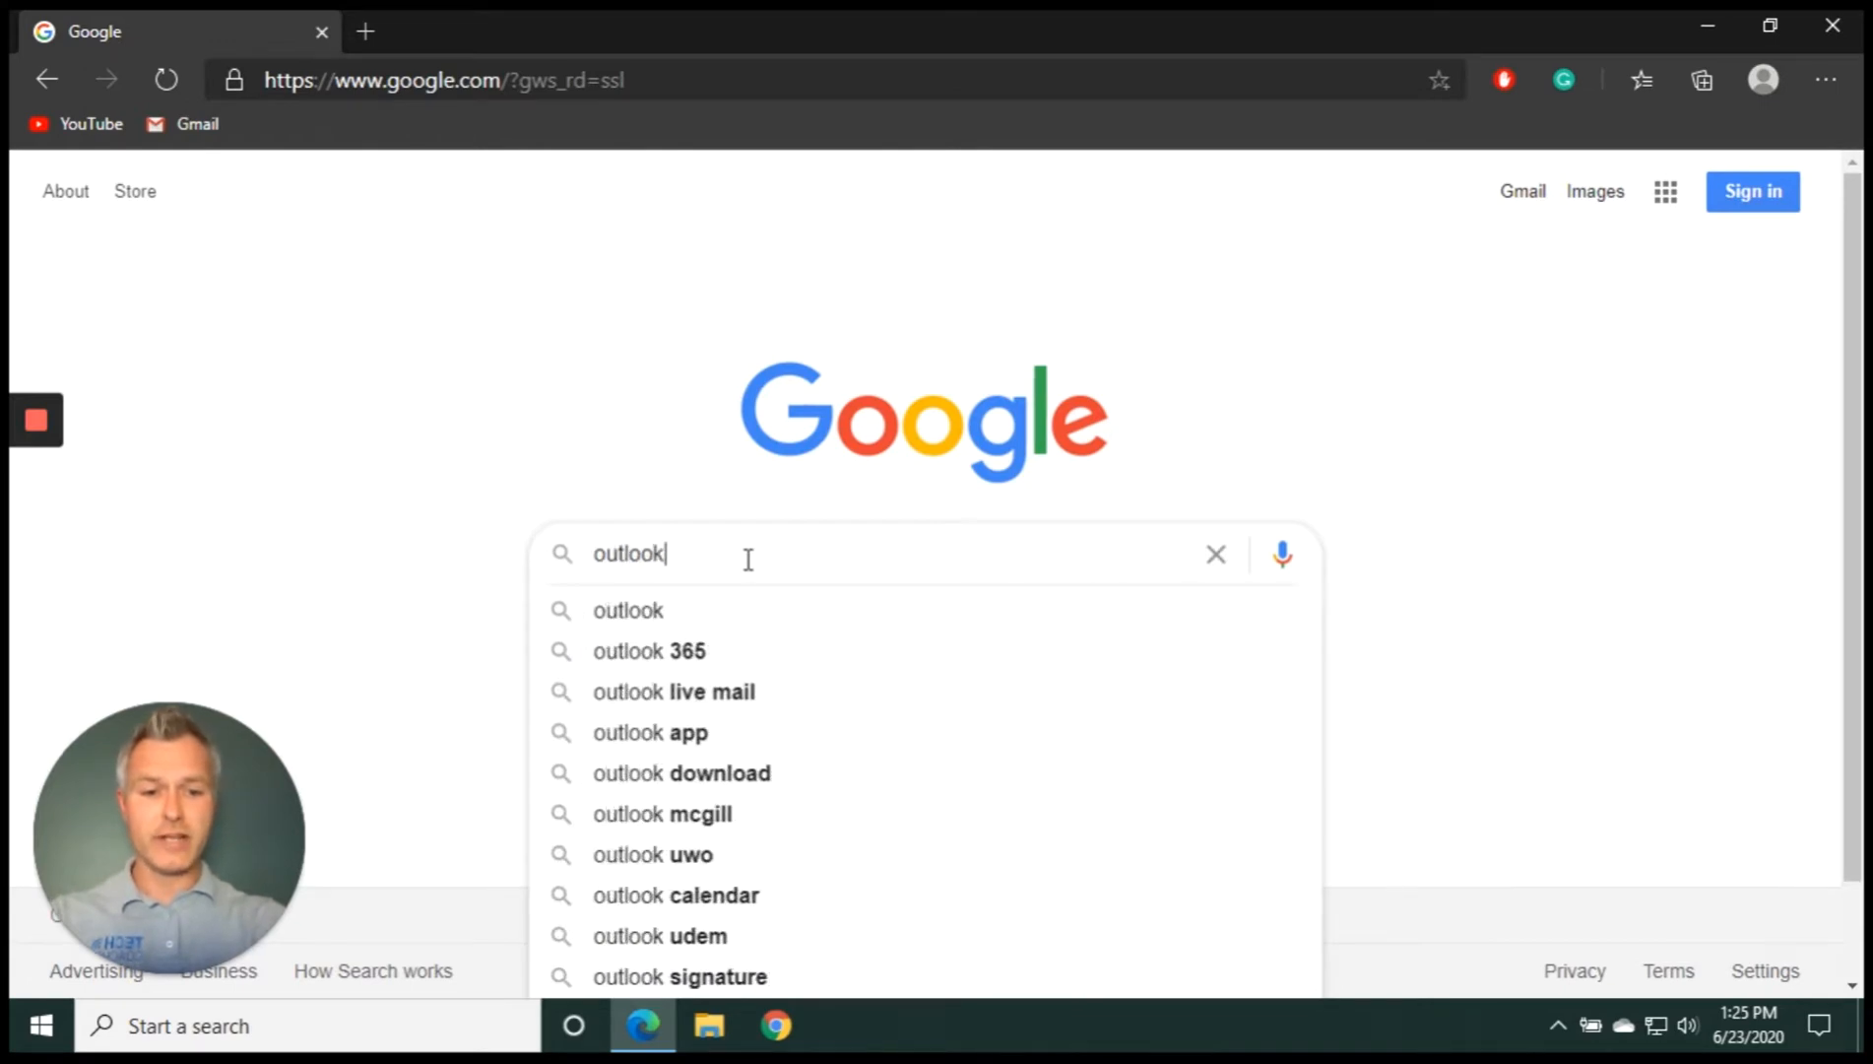
key("Return")
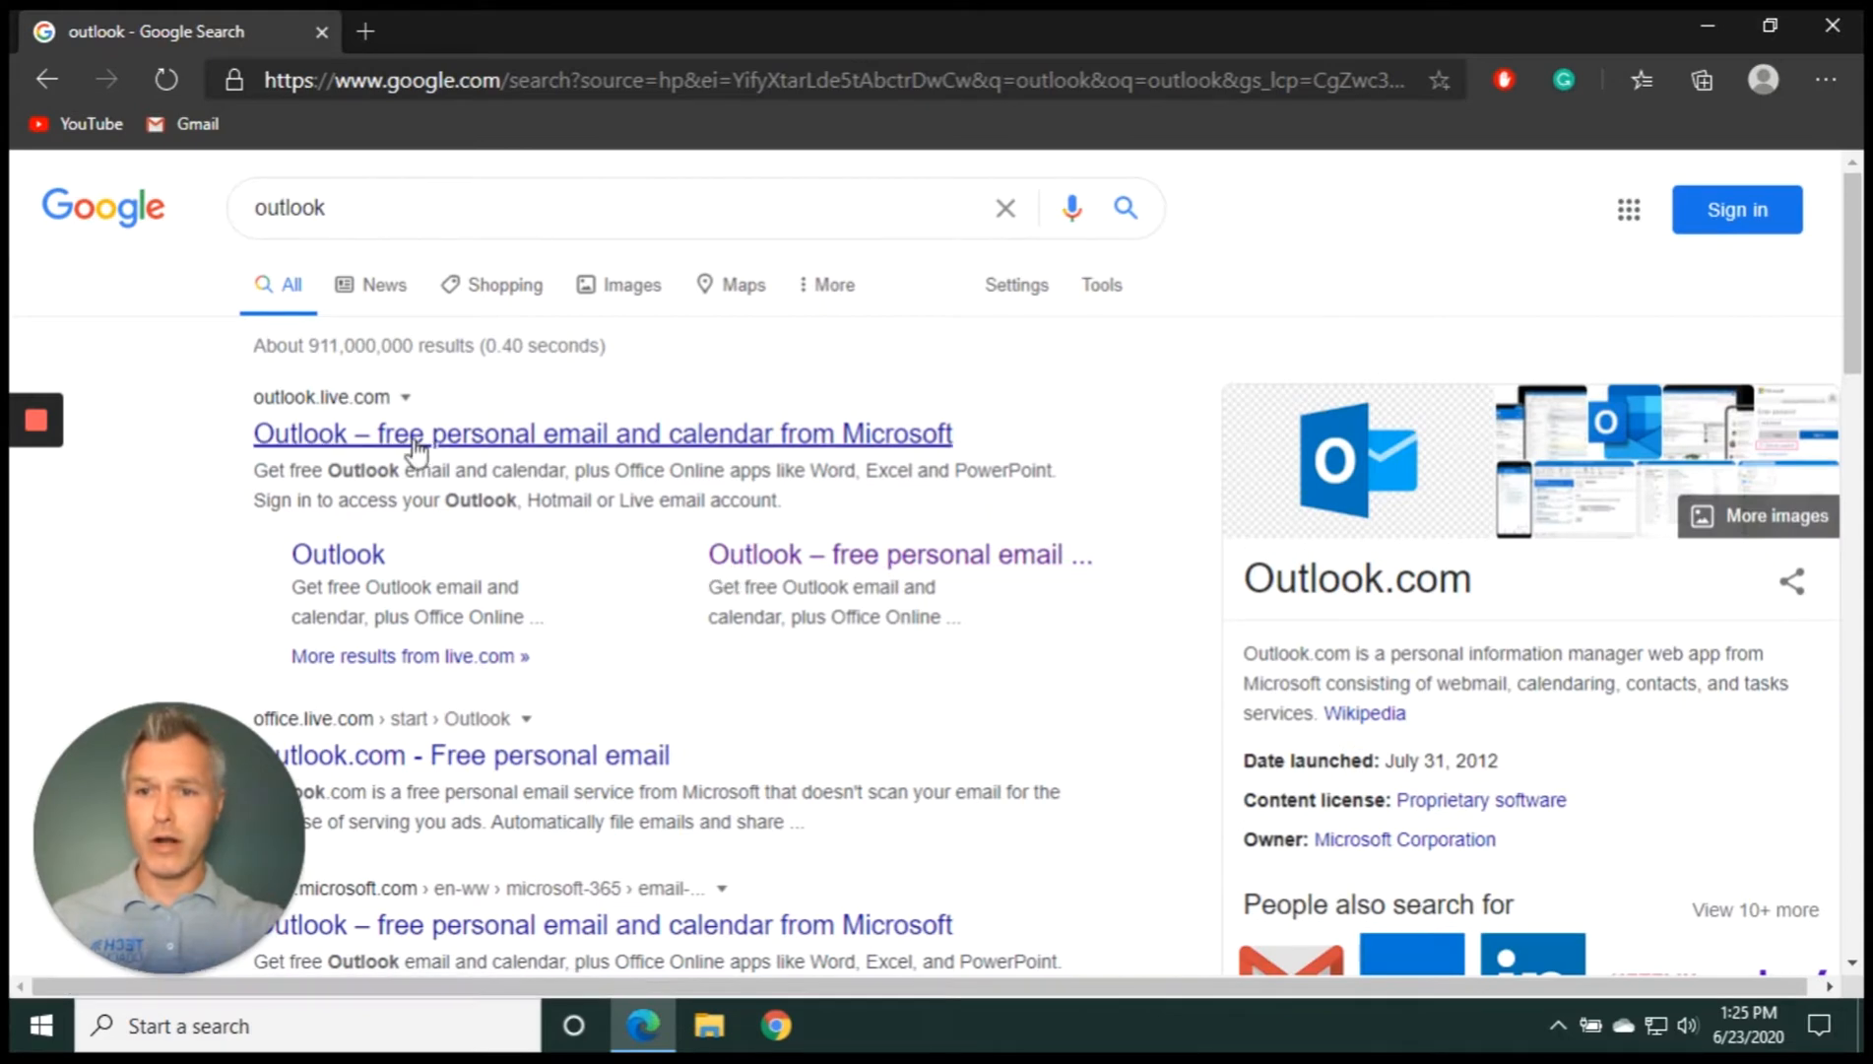
left_click(545, 441)
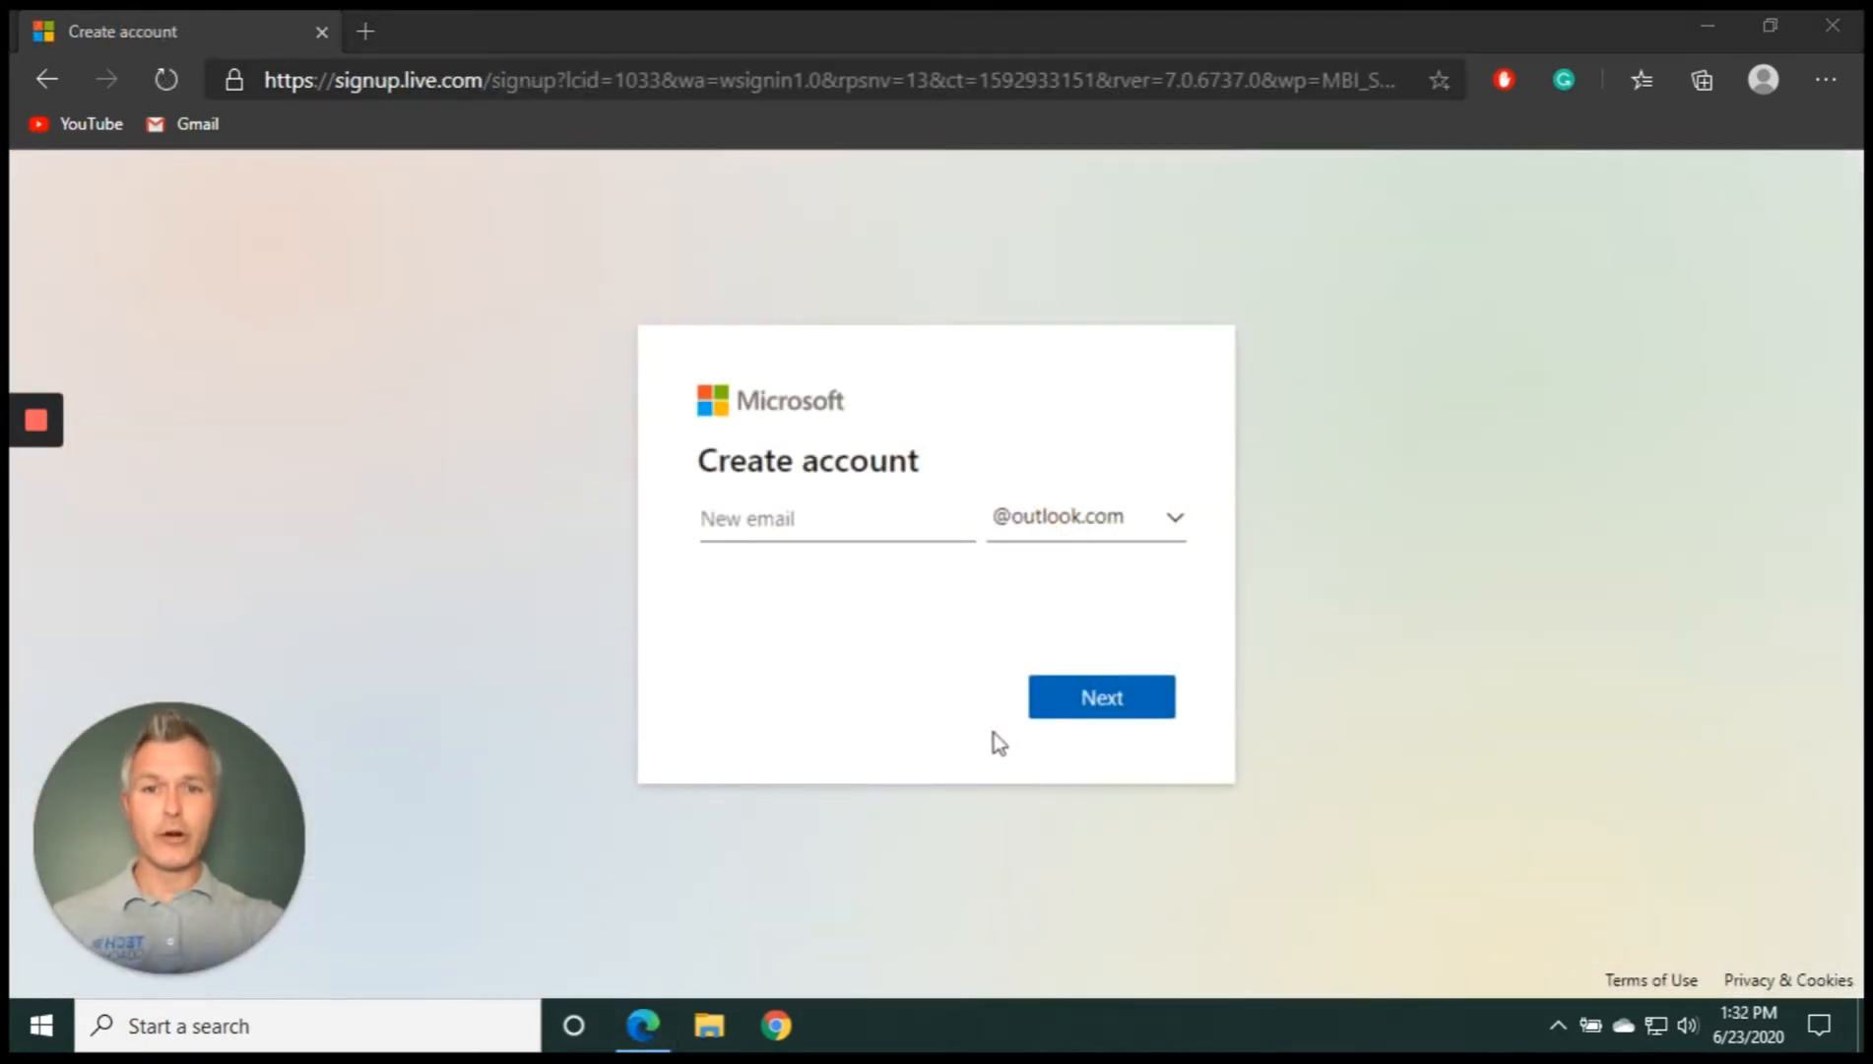
left_click(889, 520)
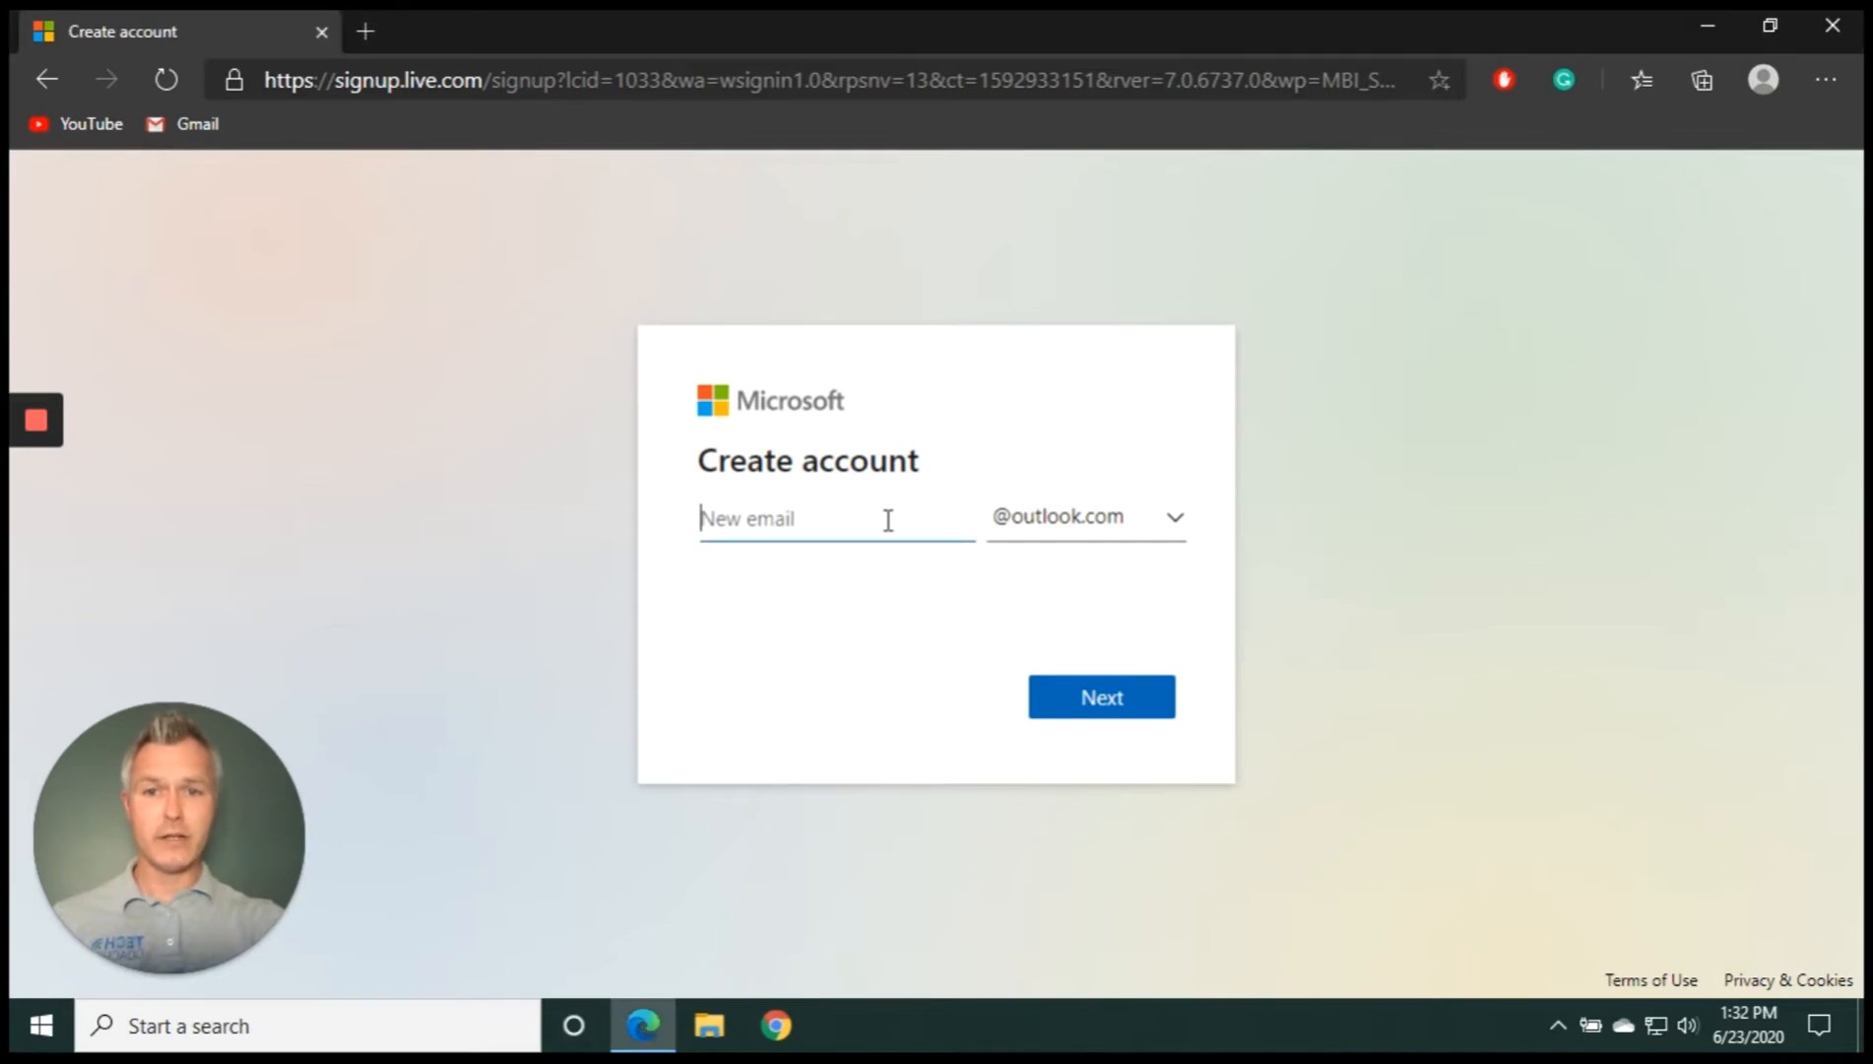
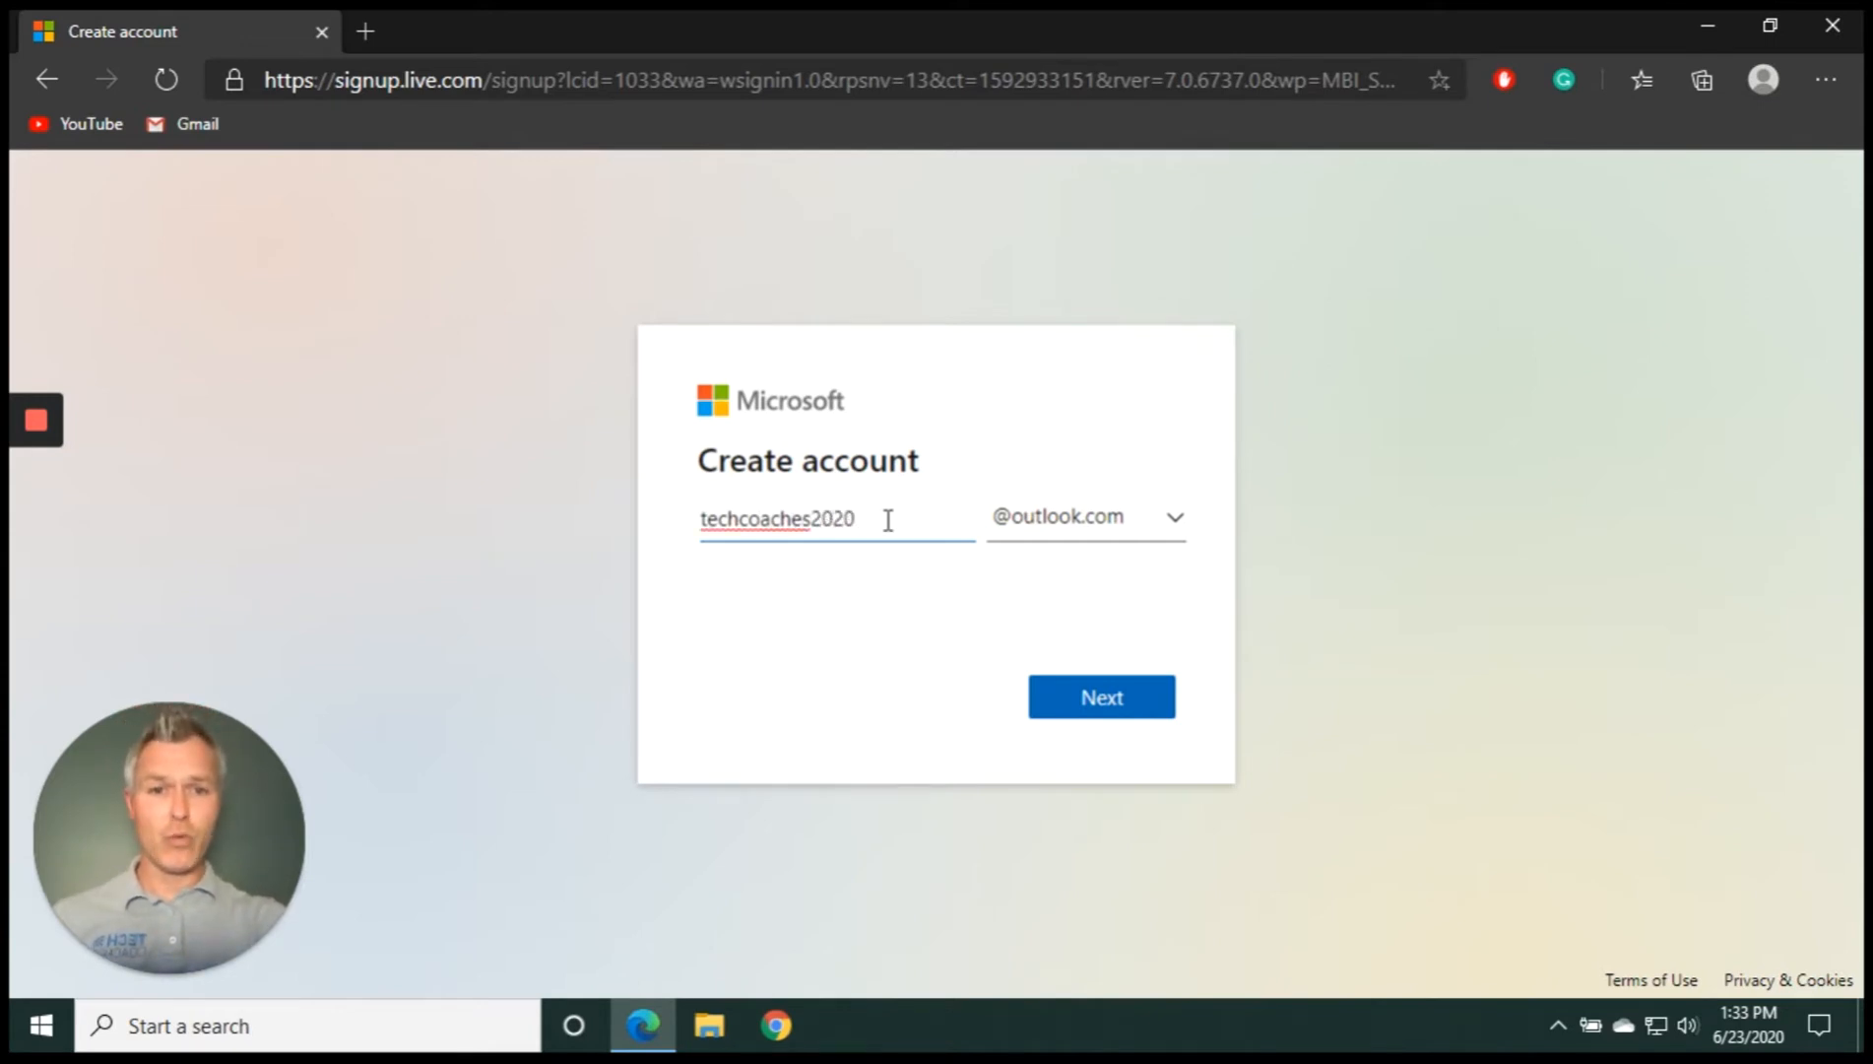
left_click(1131, 702)
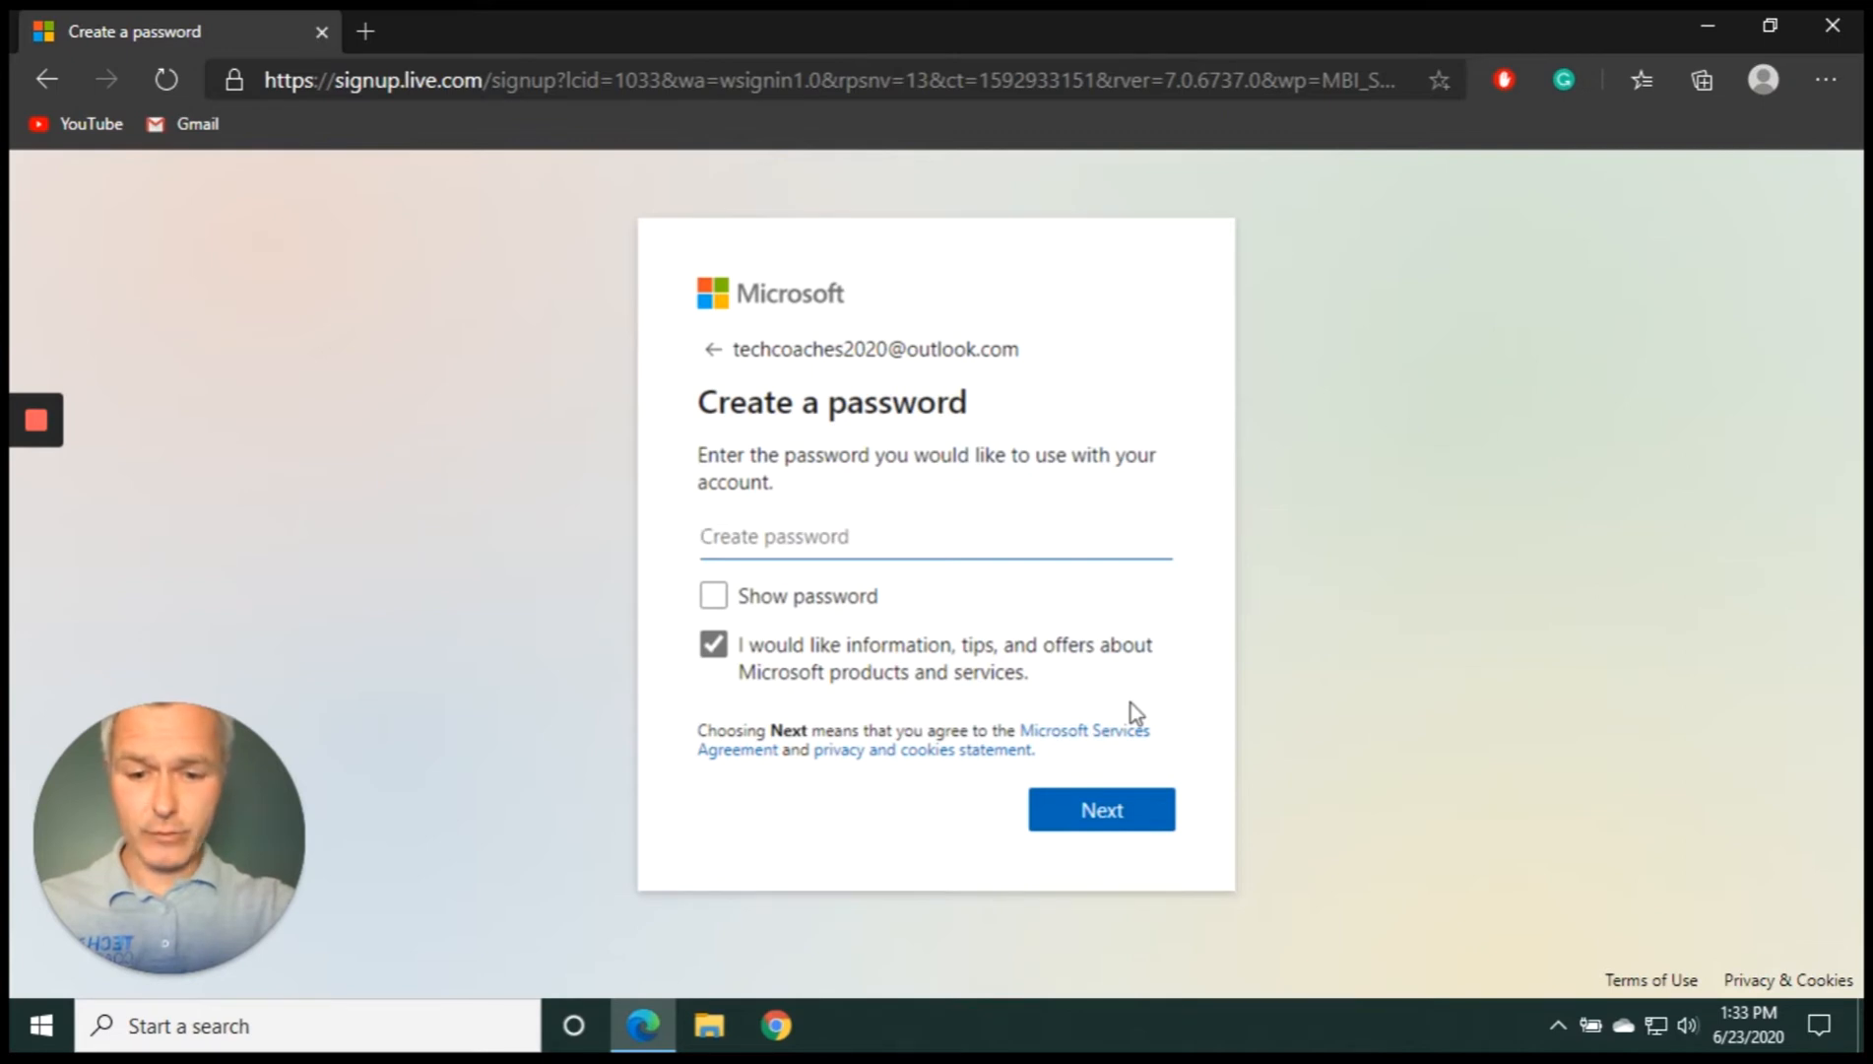
Set the account password, opt out of Microsoft offers, and let Edge save the password
type("••••••")
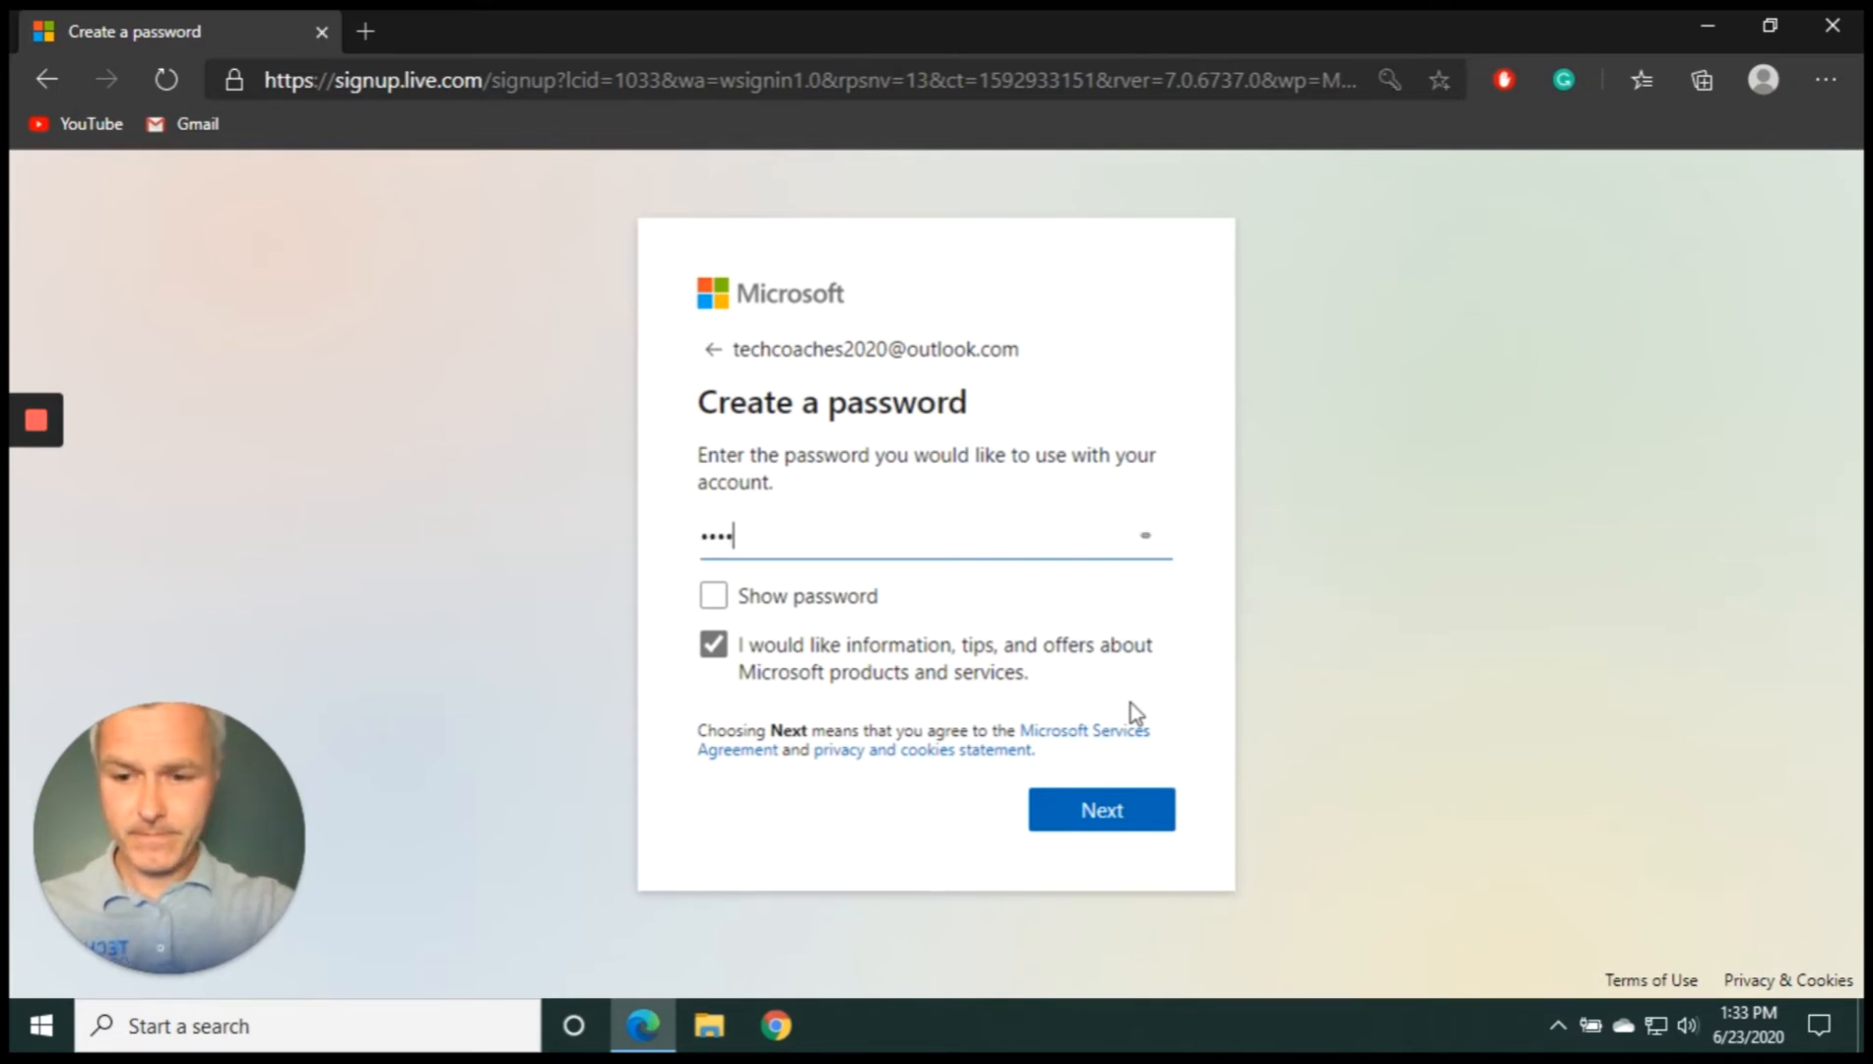
type("••••")
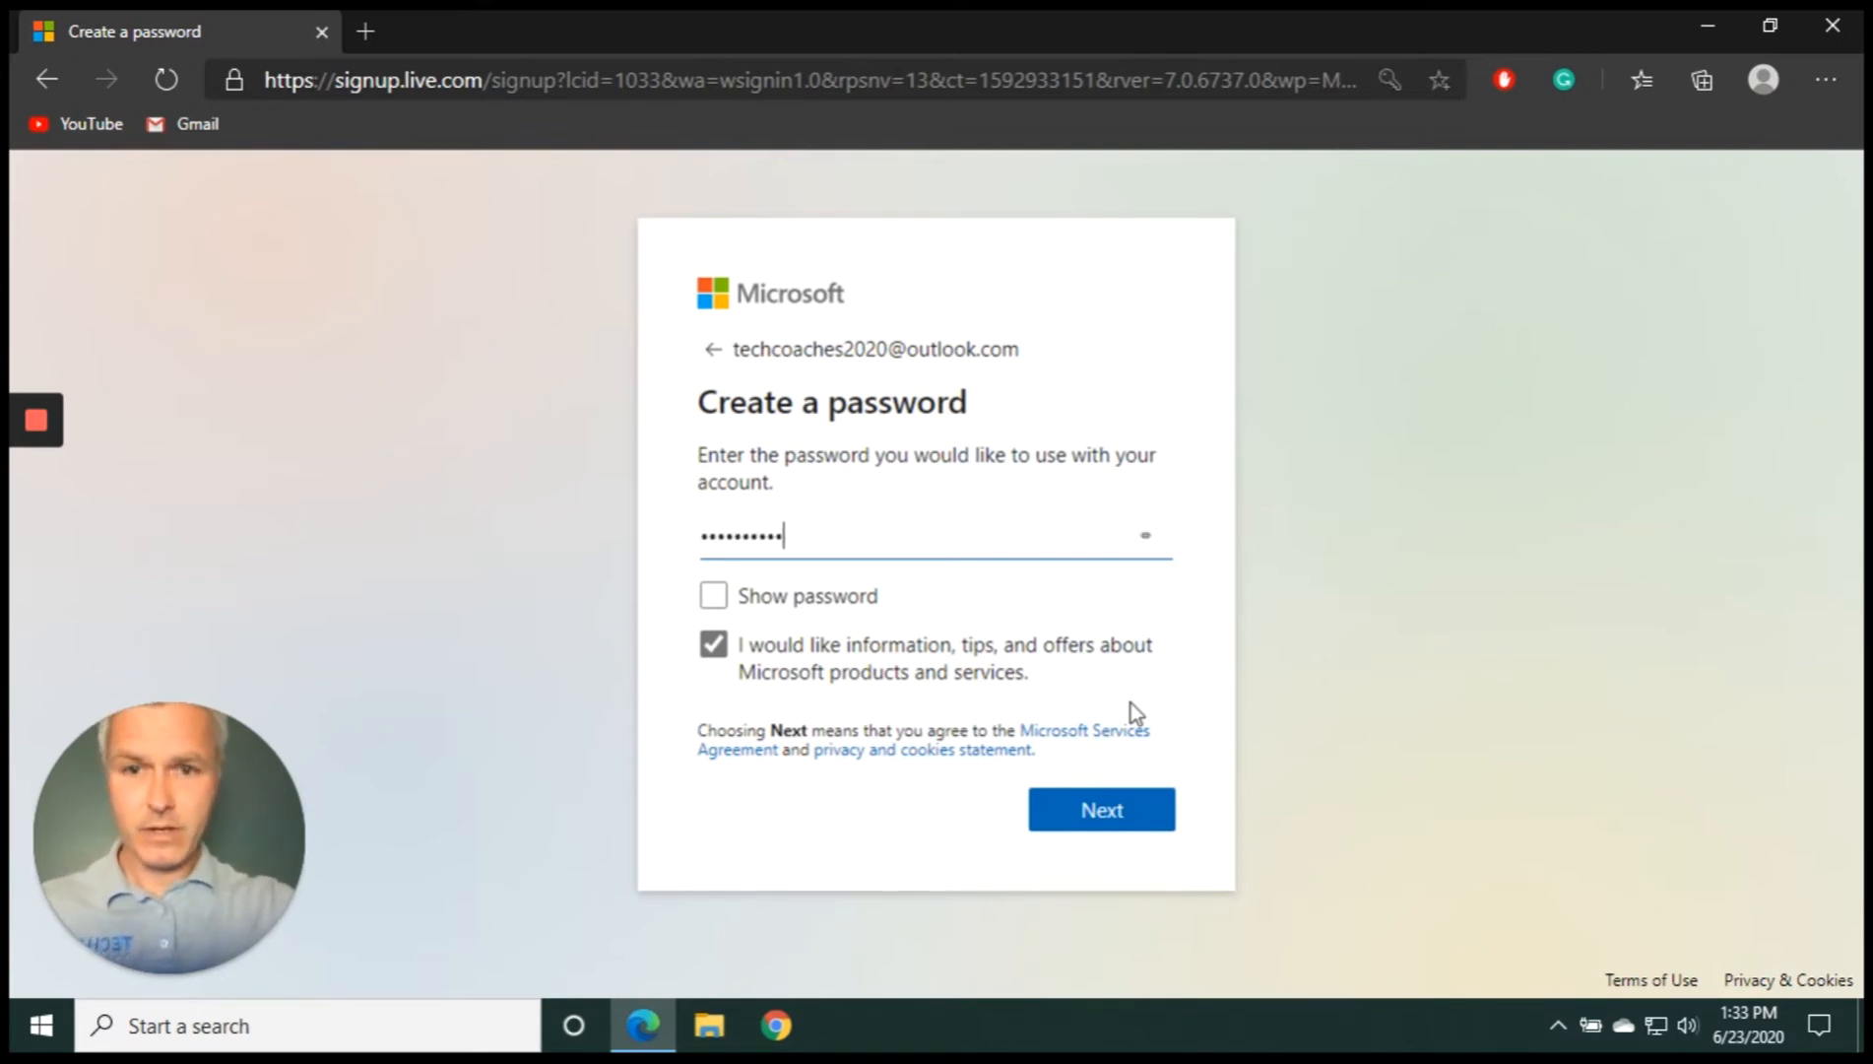
left_click(708, 659)
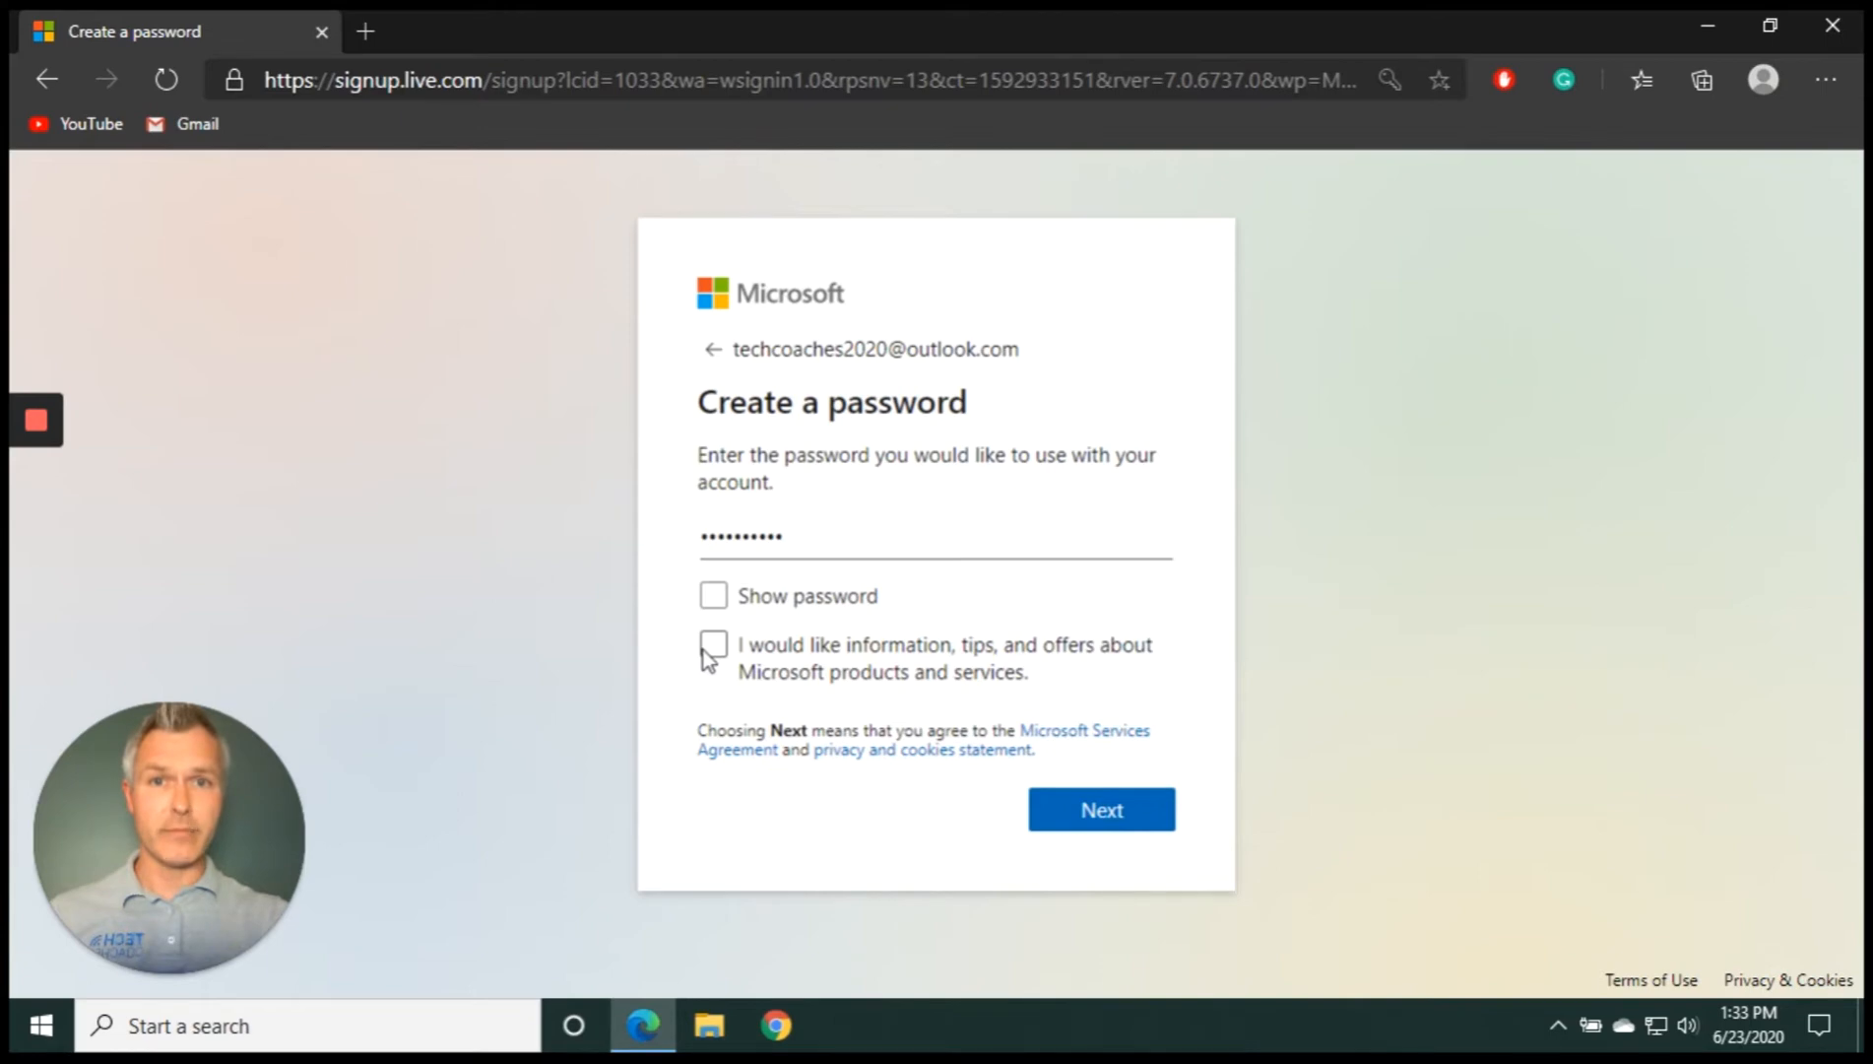
left_click(1104, 809)
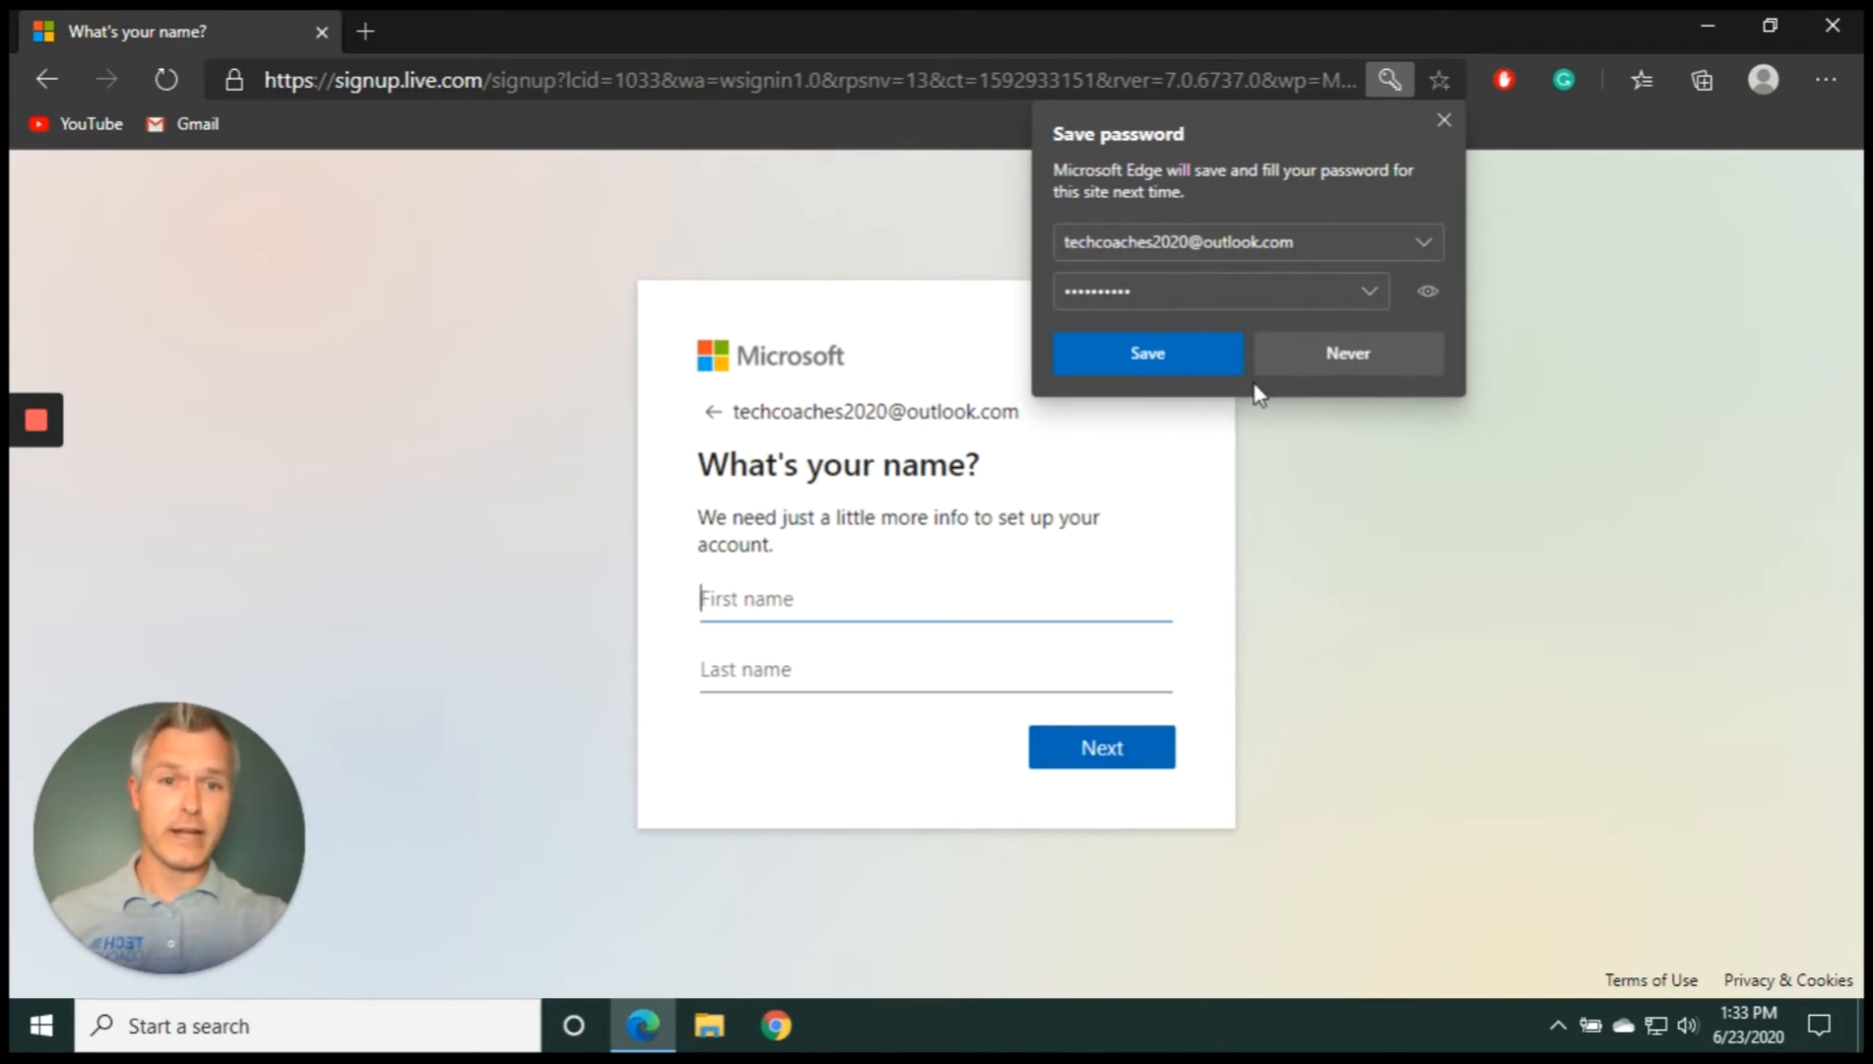
left_click(1206, 354)
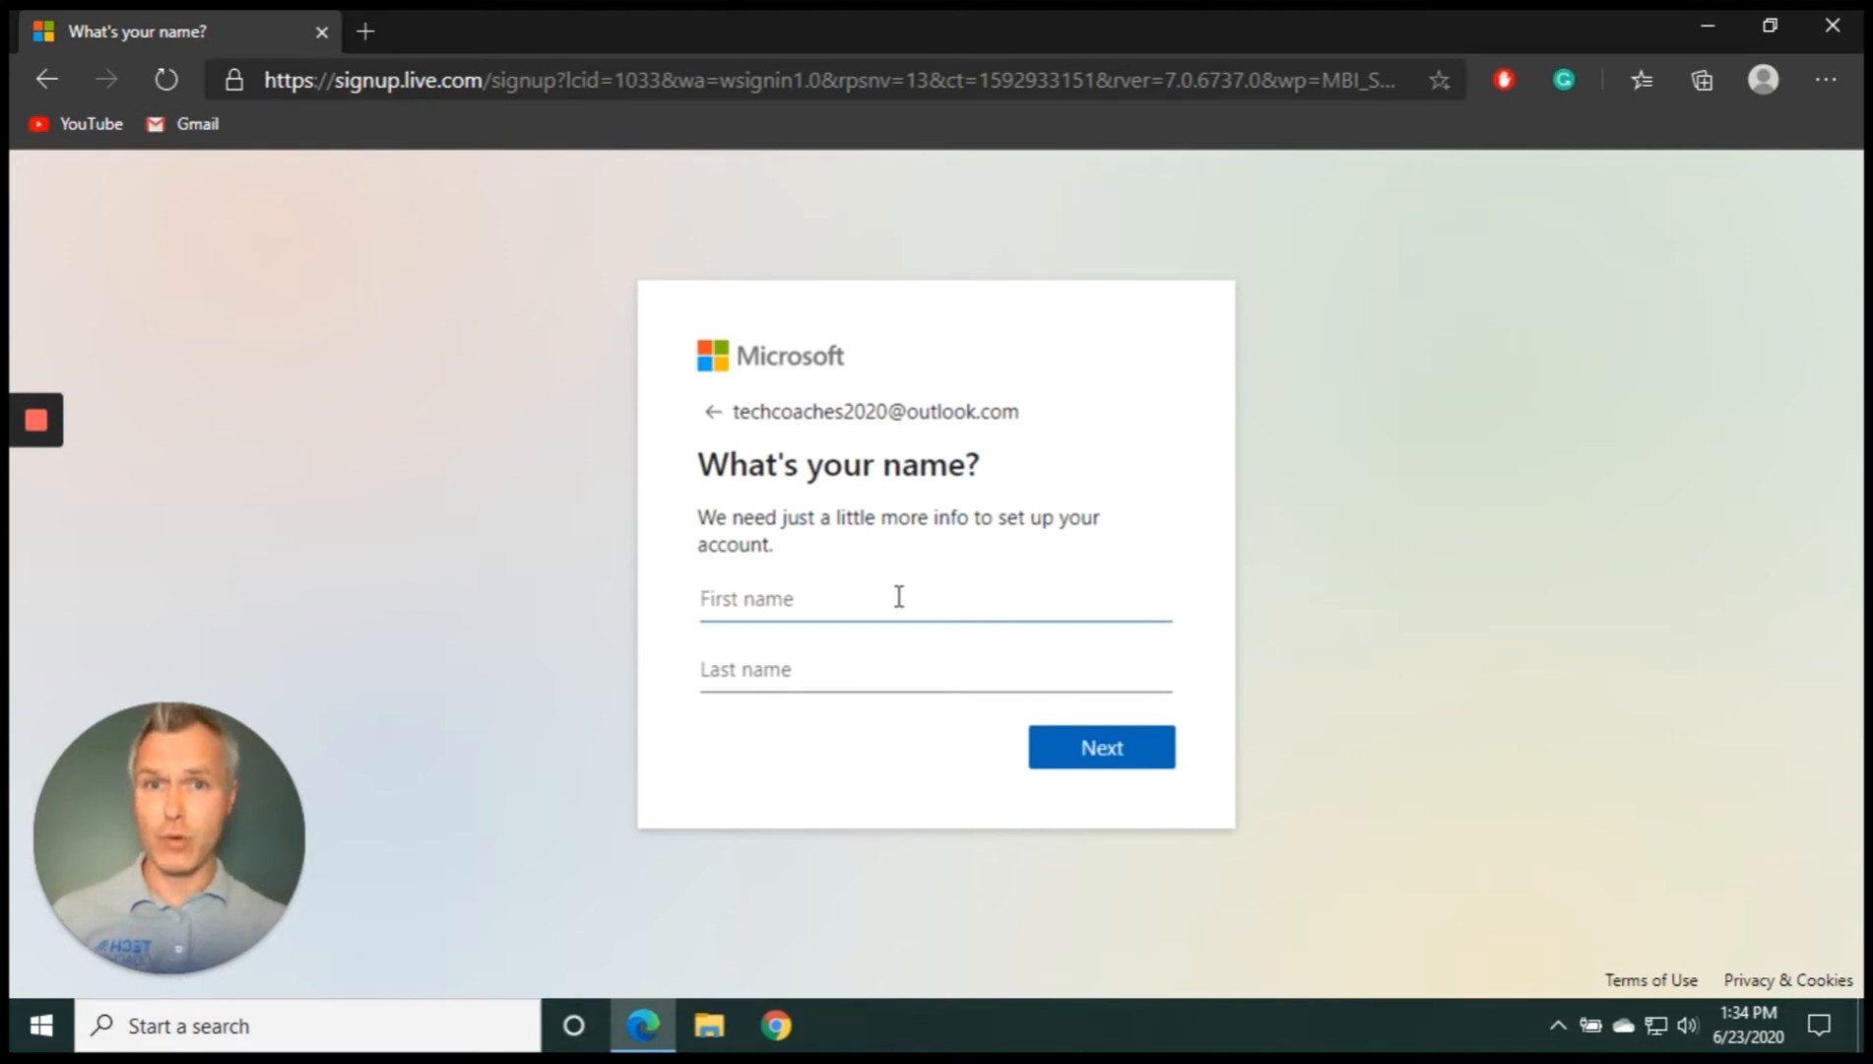
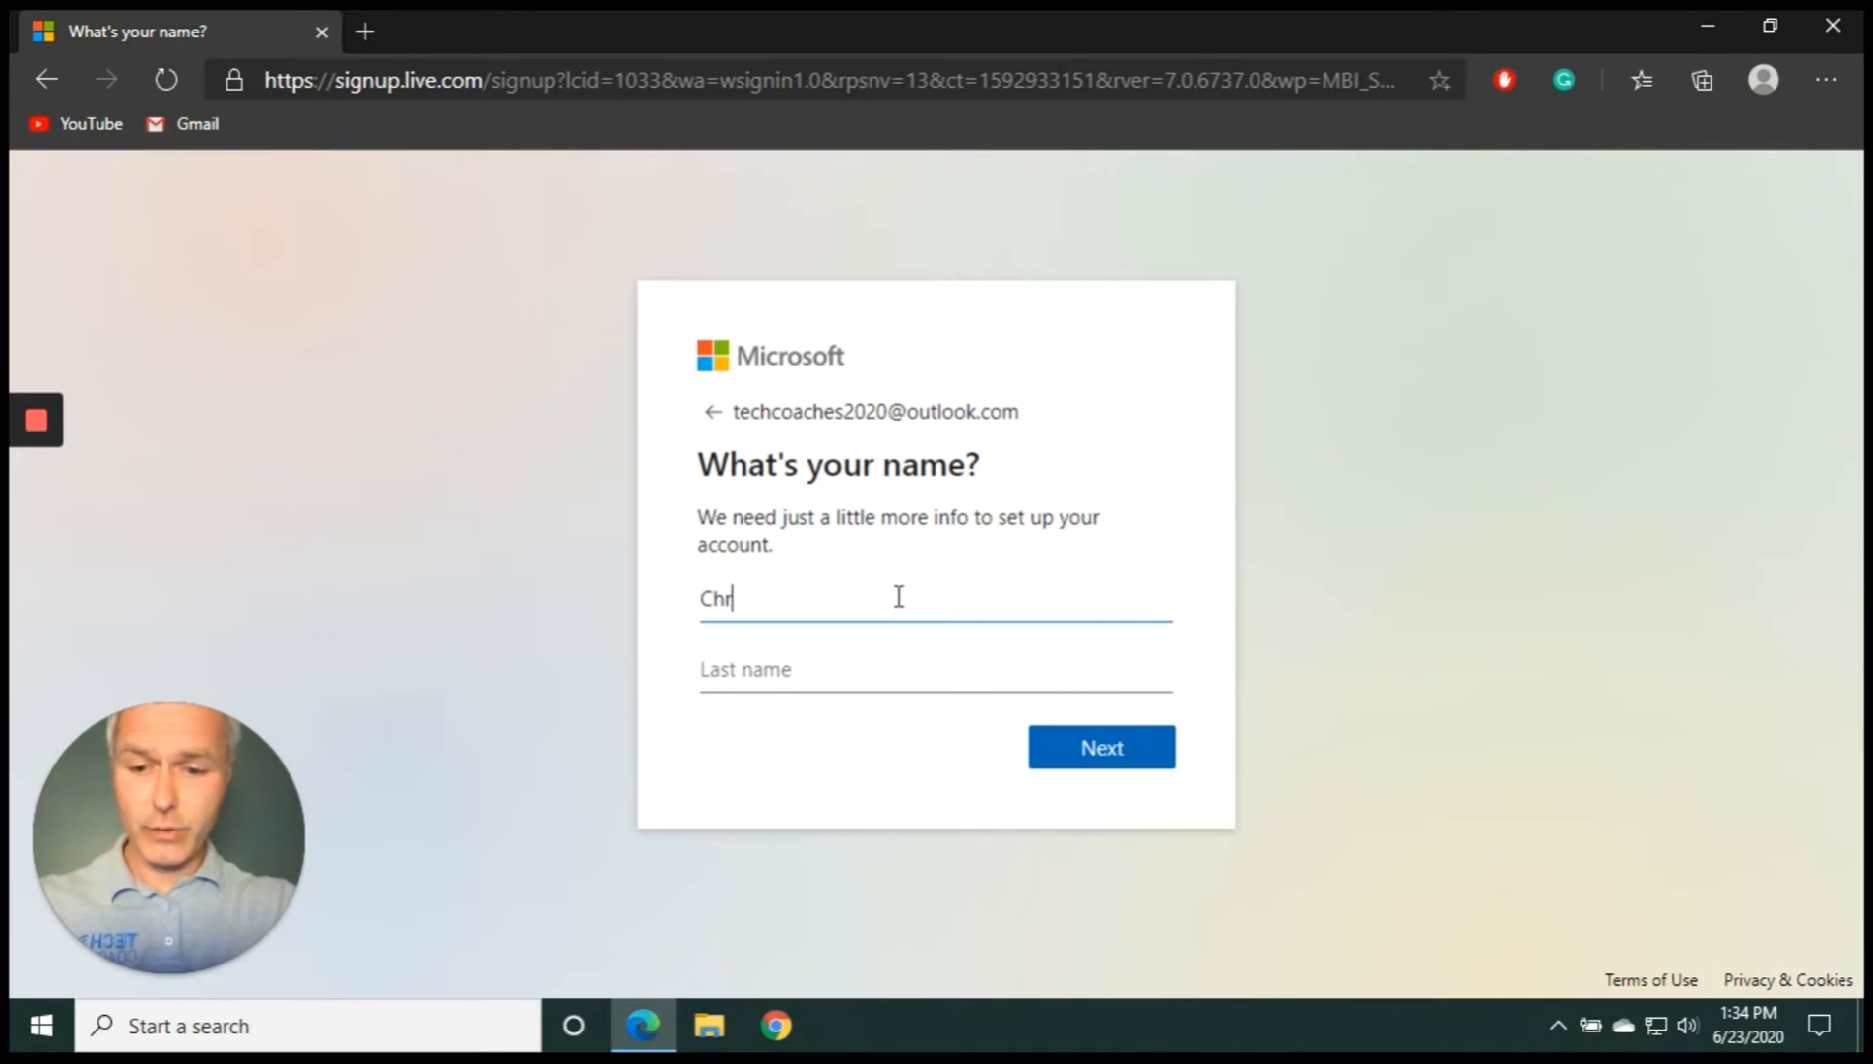
Enter the account holder's first name and last name, then continue
key("Tab")
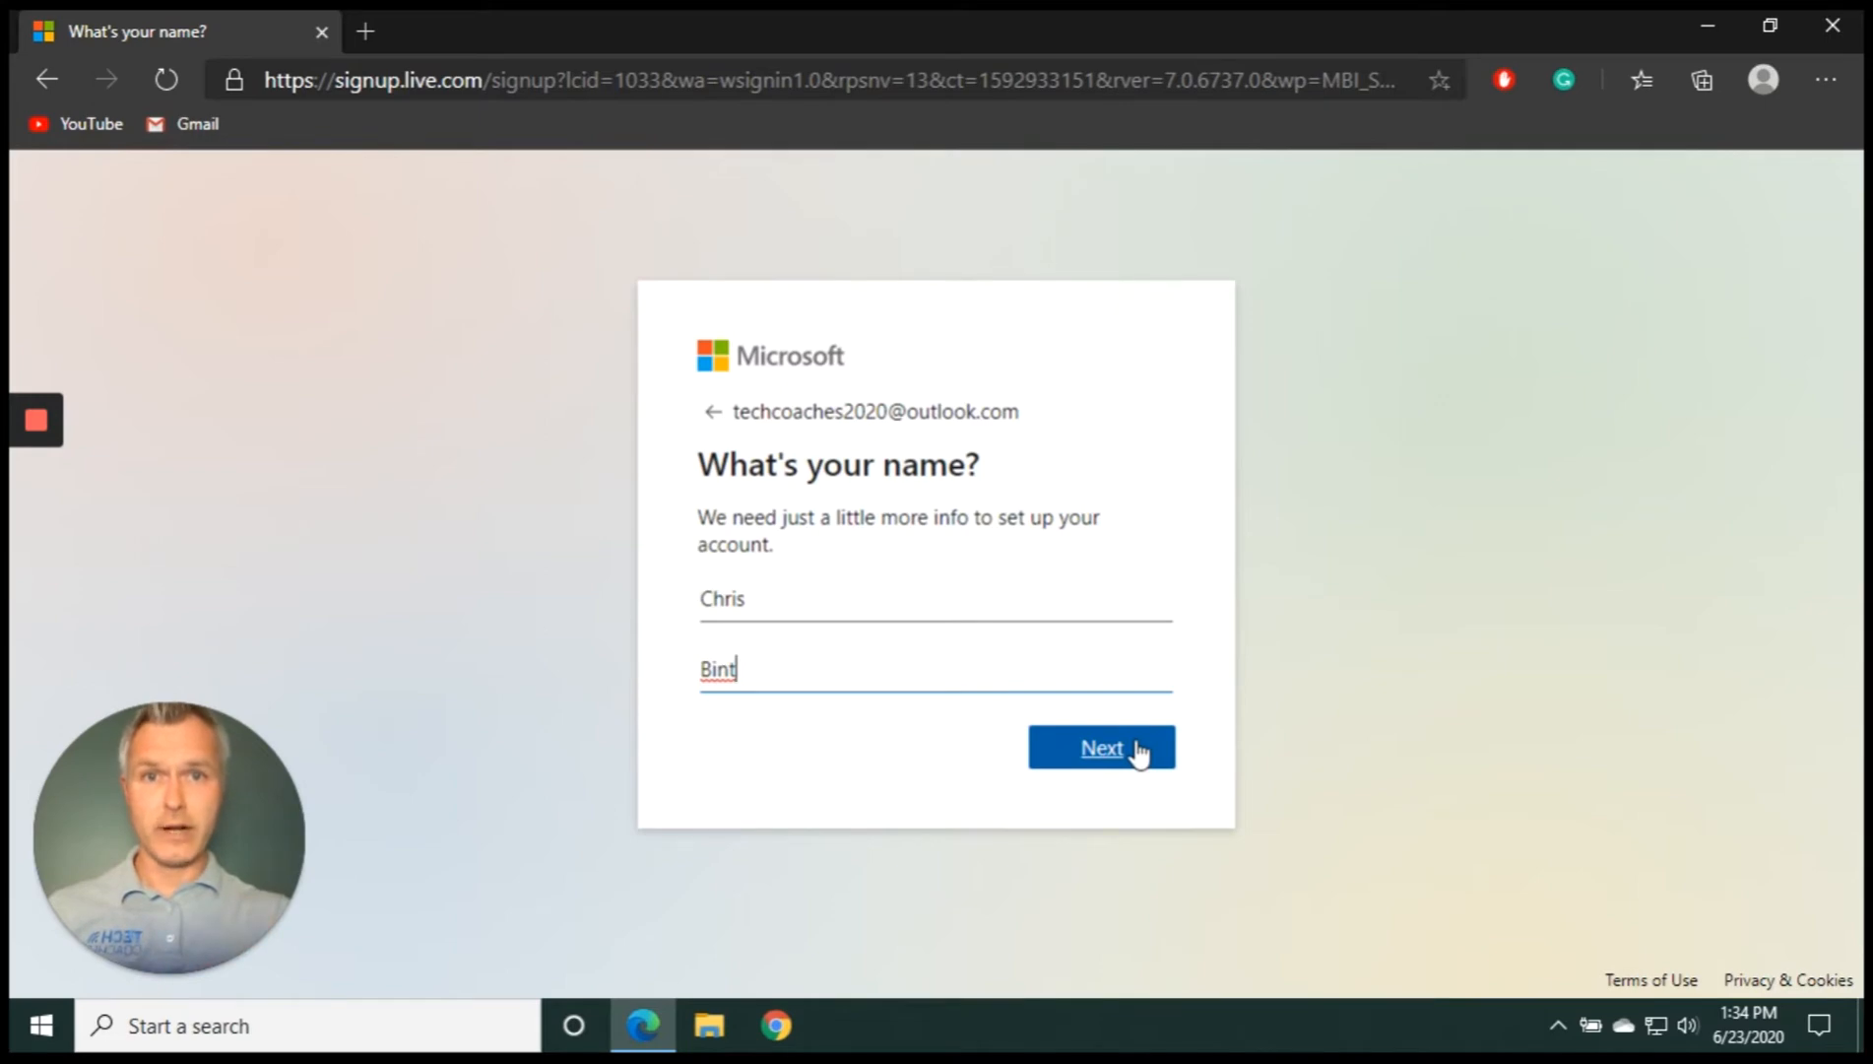
left_click(1140, 751)
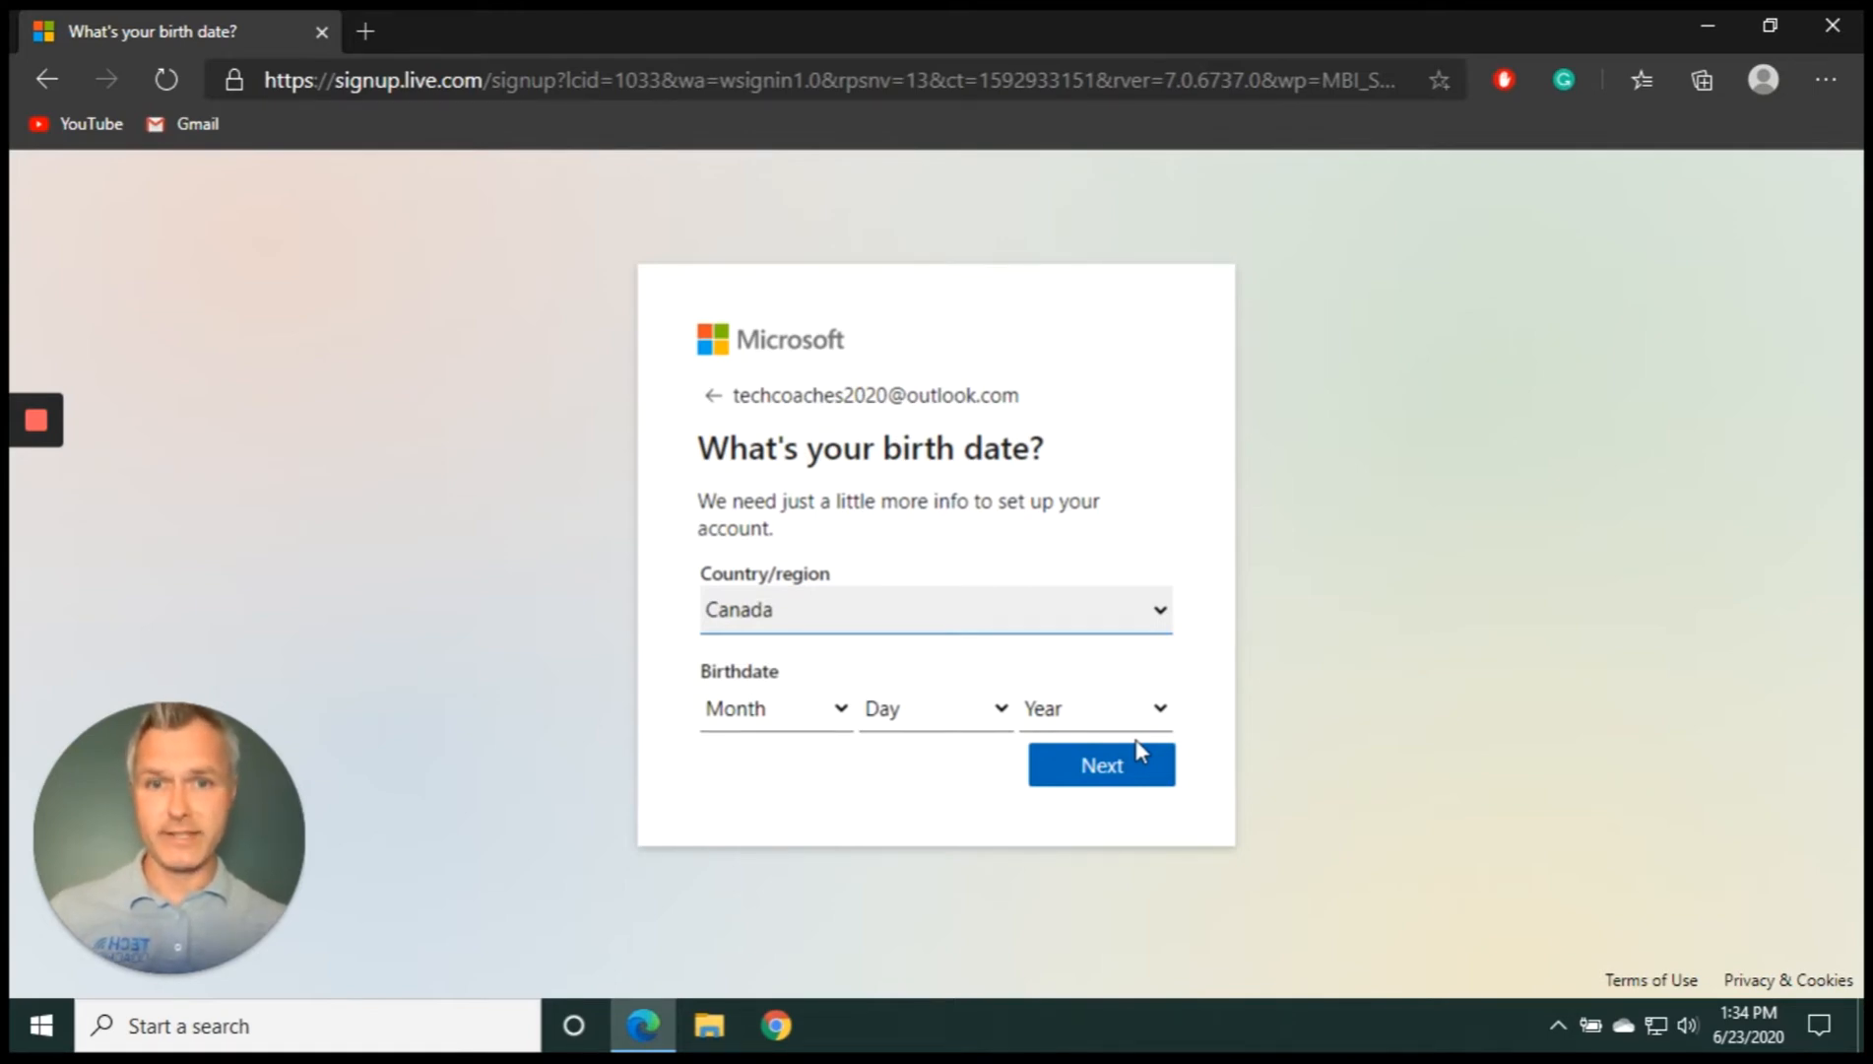
Pick October, 18 and 1980 in the Month, Day and Year dropdowns, then continue
left_click(832, 713)
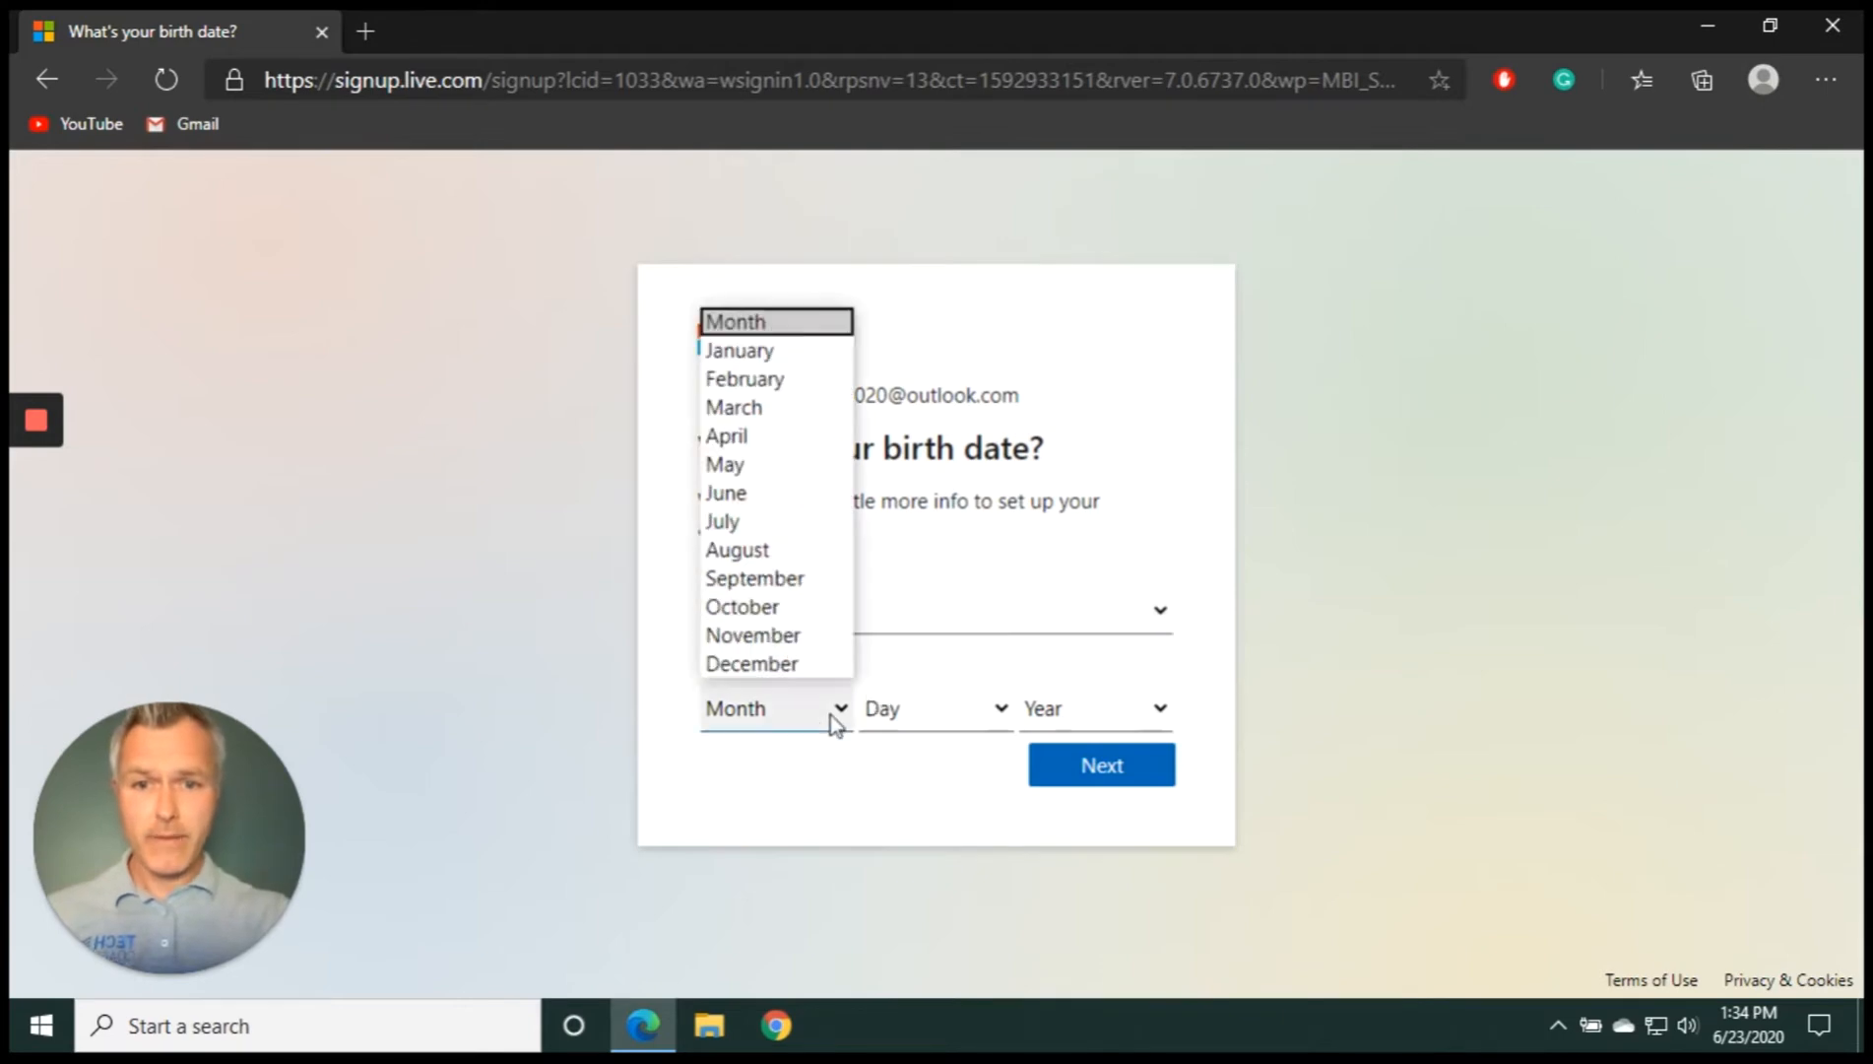
left_click(748, 607)
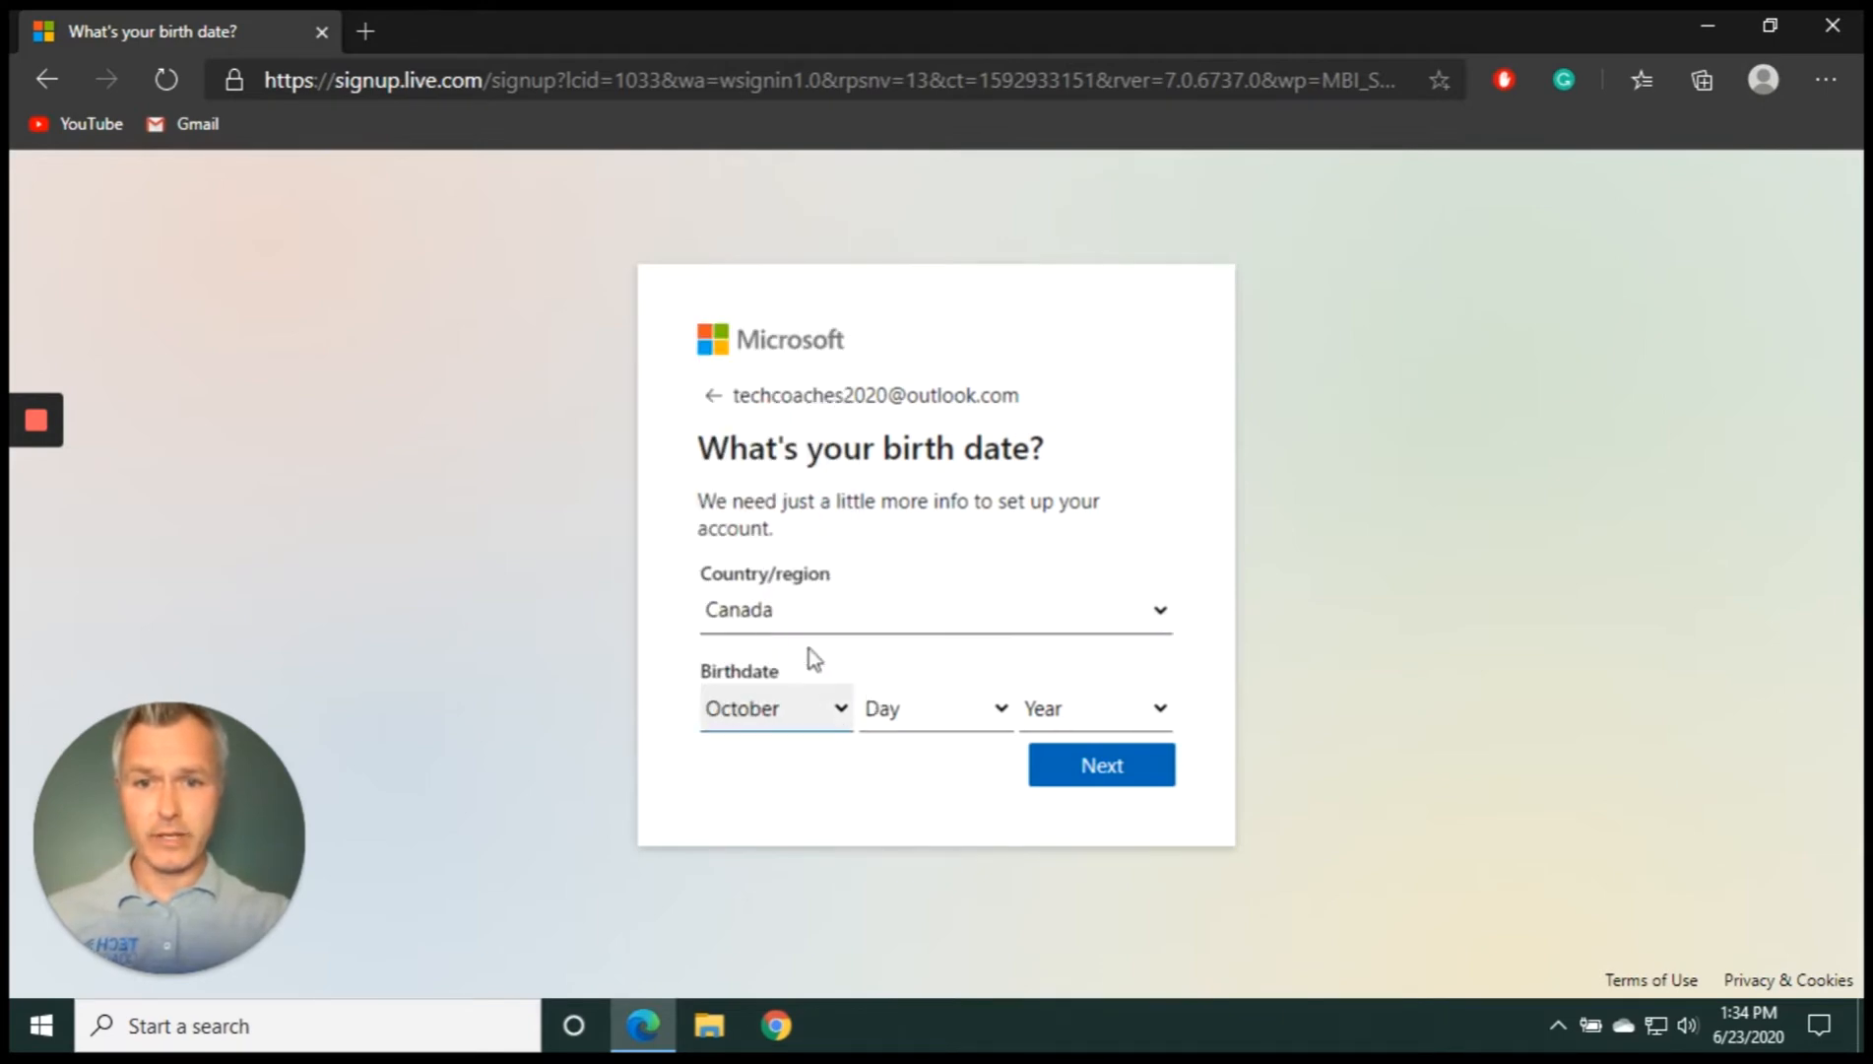
left_click(999, 710)
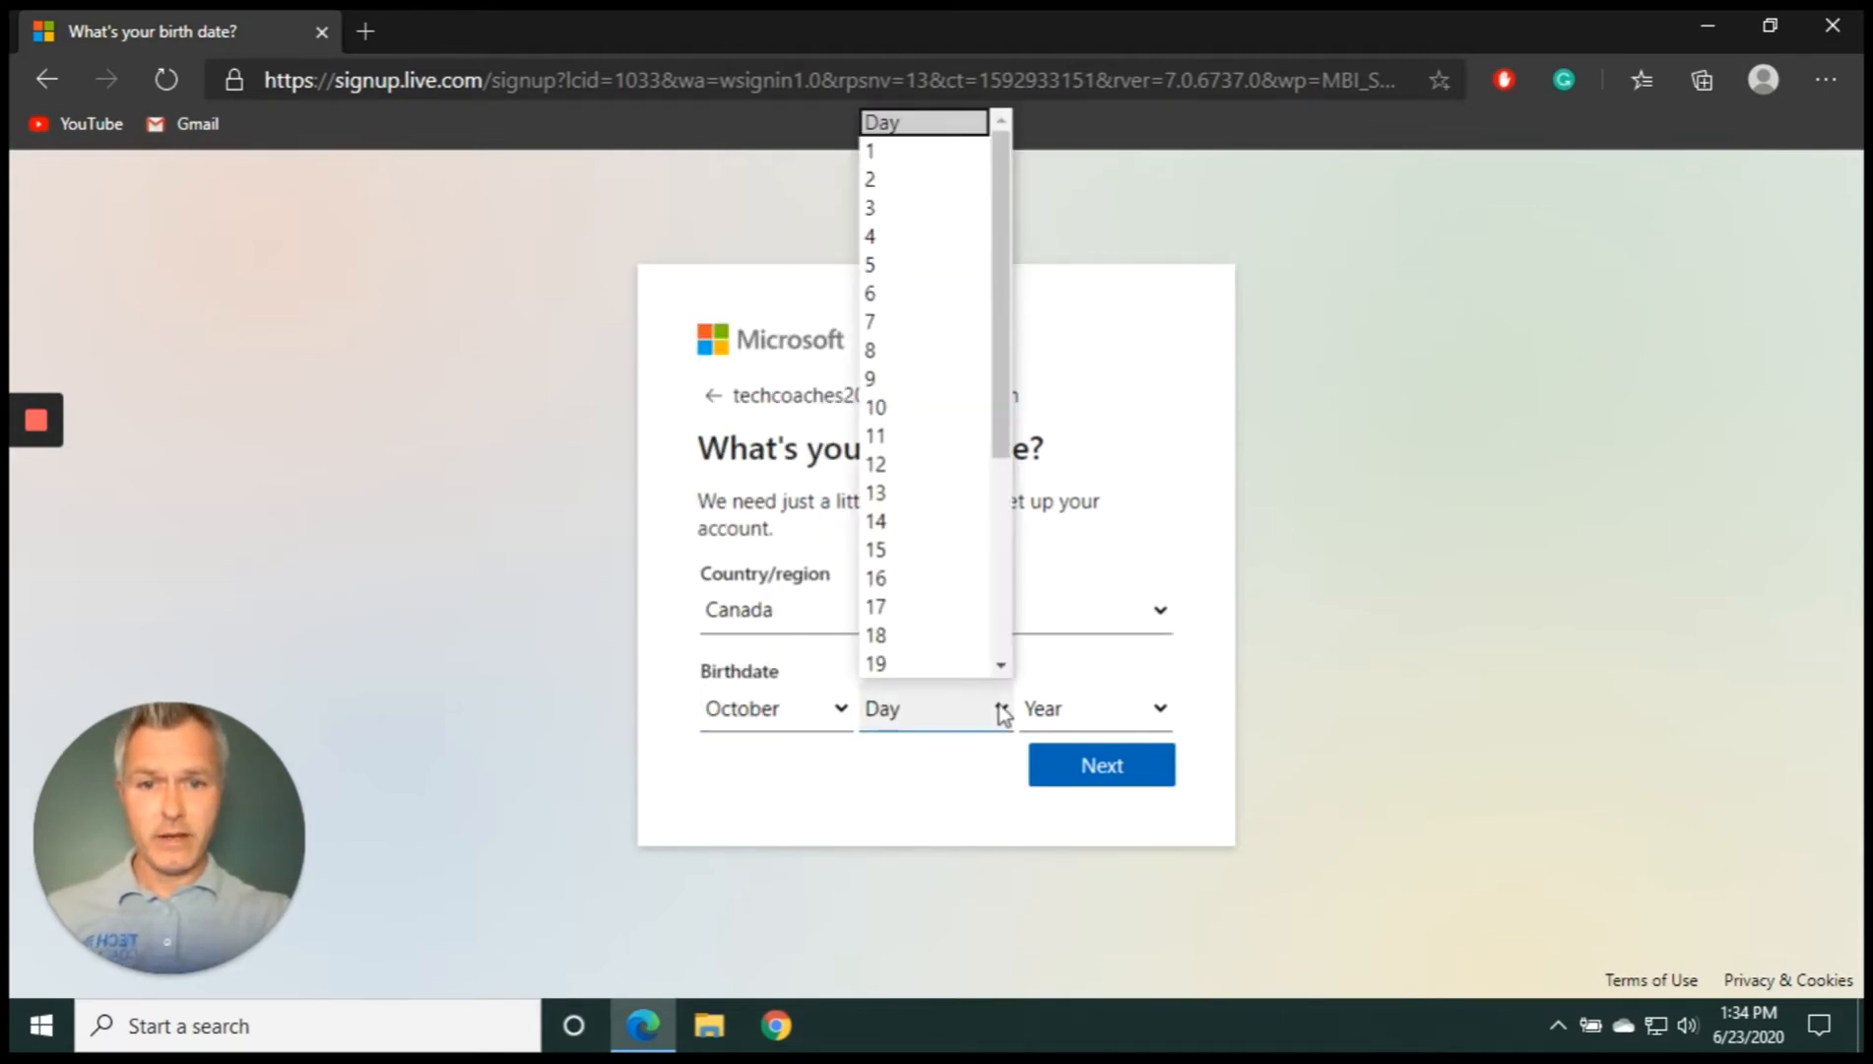
left_click(946, 639)
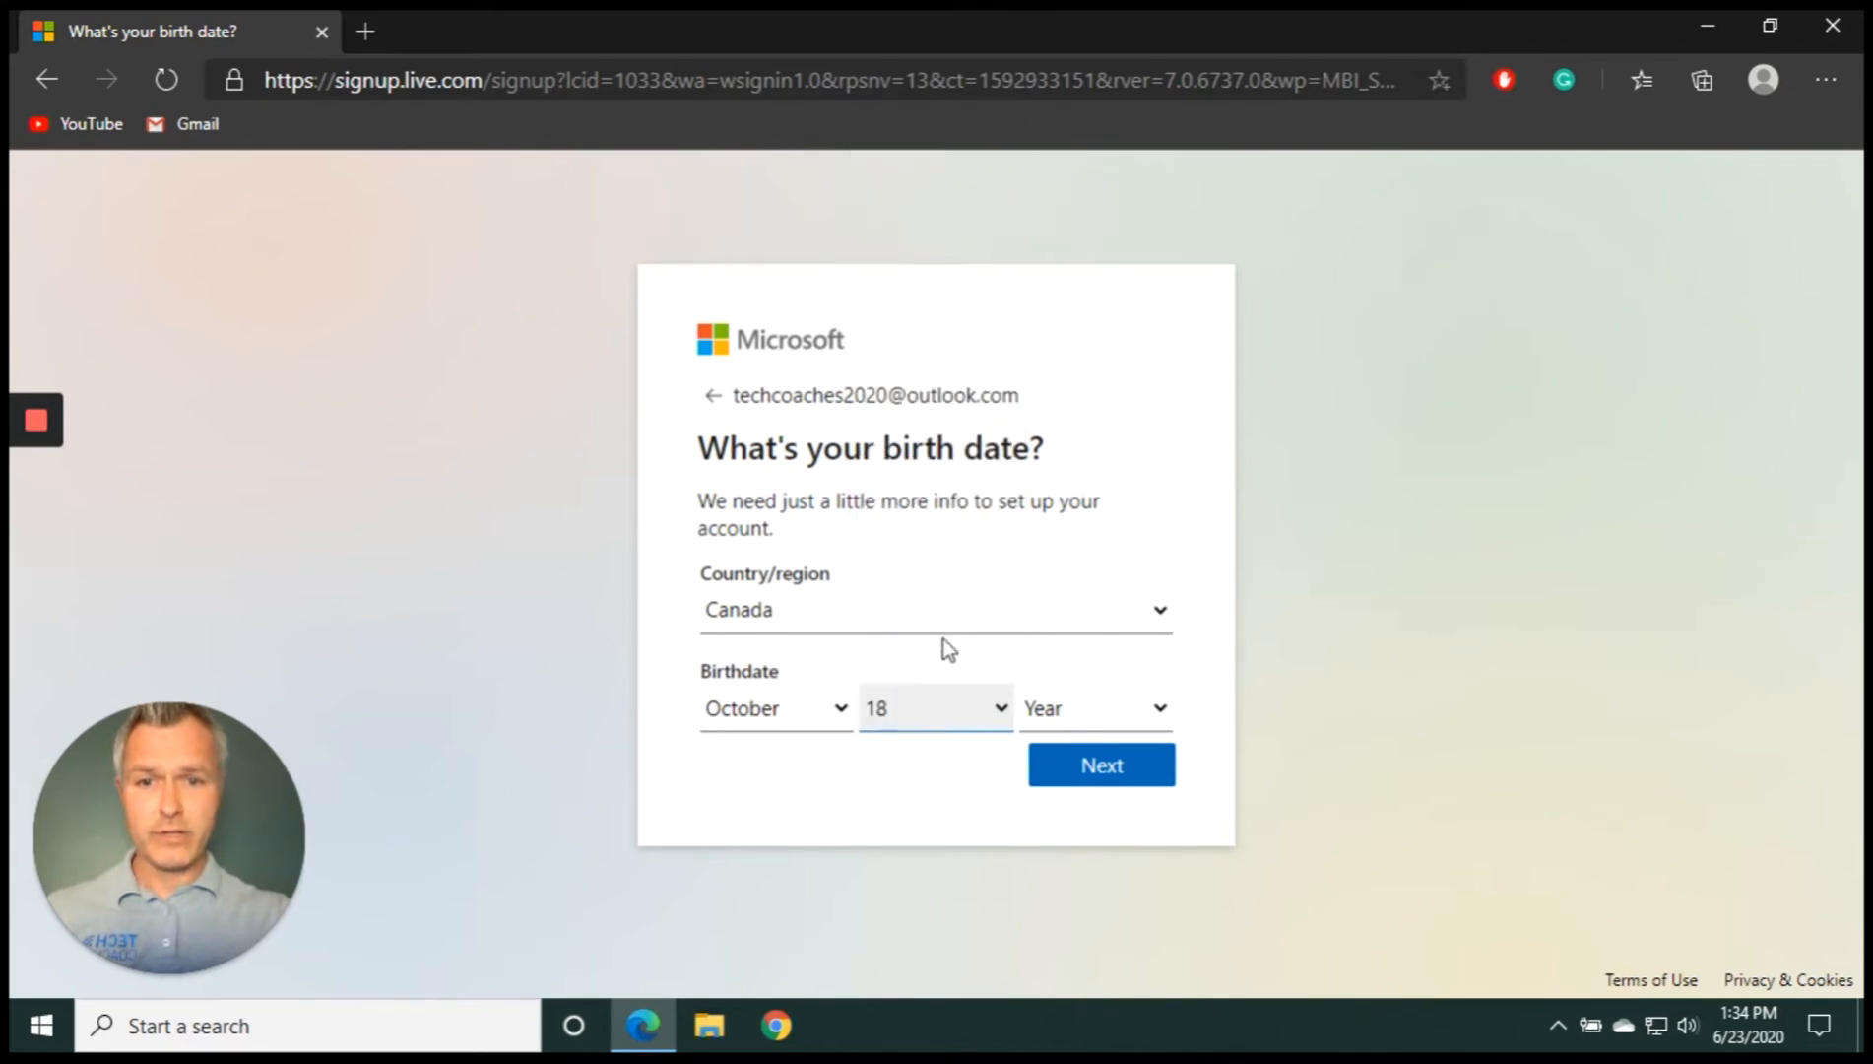
left_click(1147, 715)
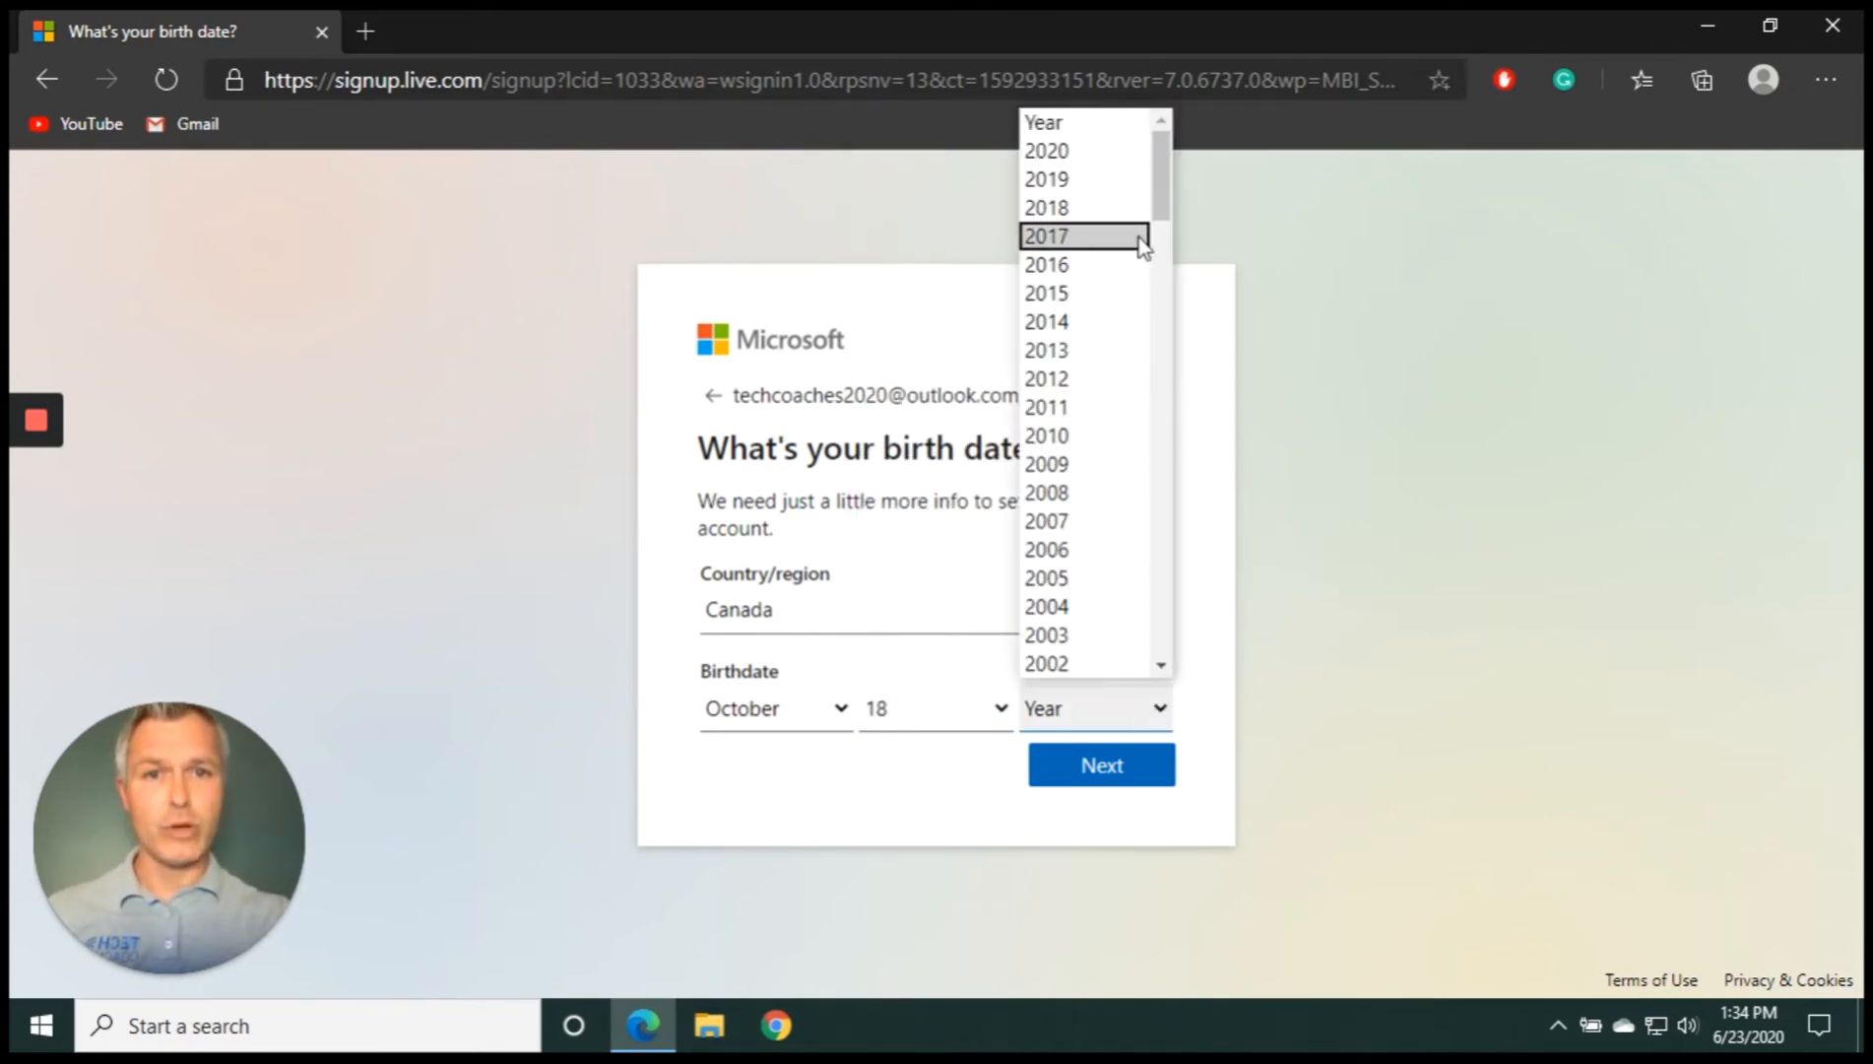
left_click_drag(1163, 209, 1163, 329)
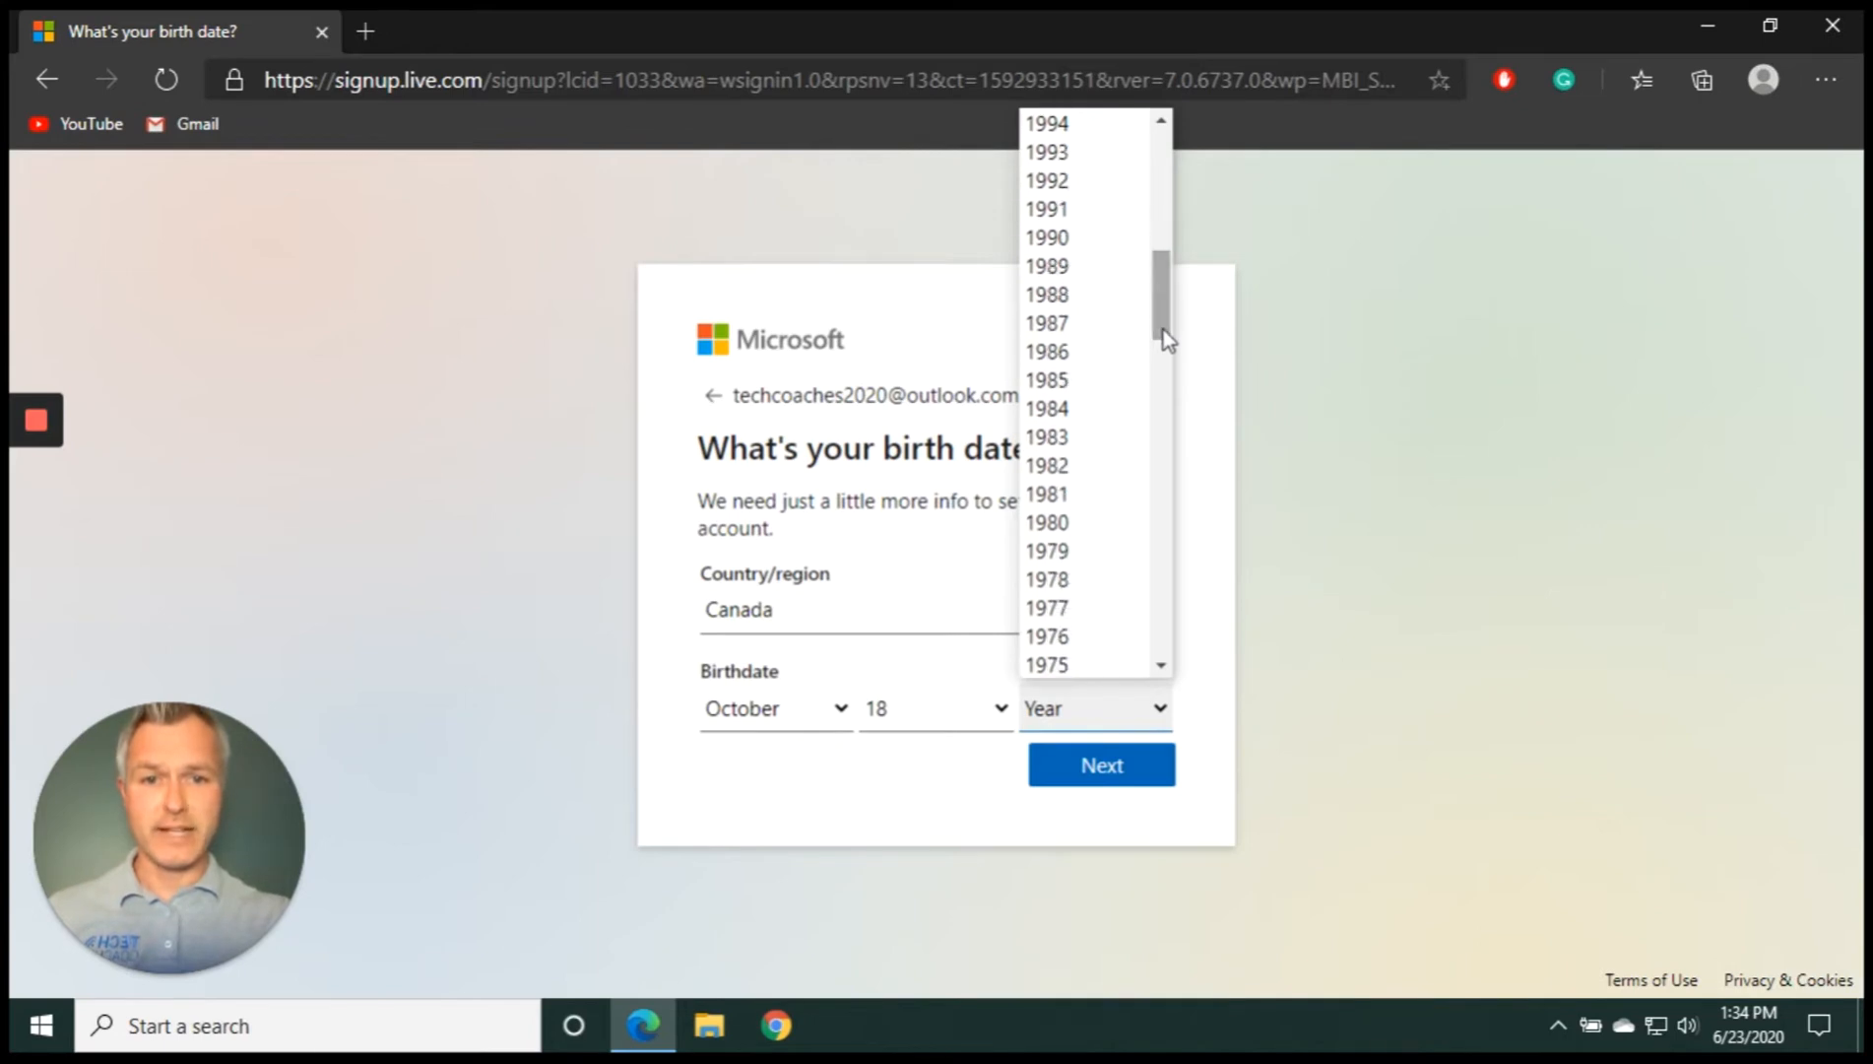
left_click(1089, 524)
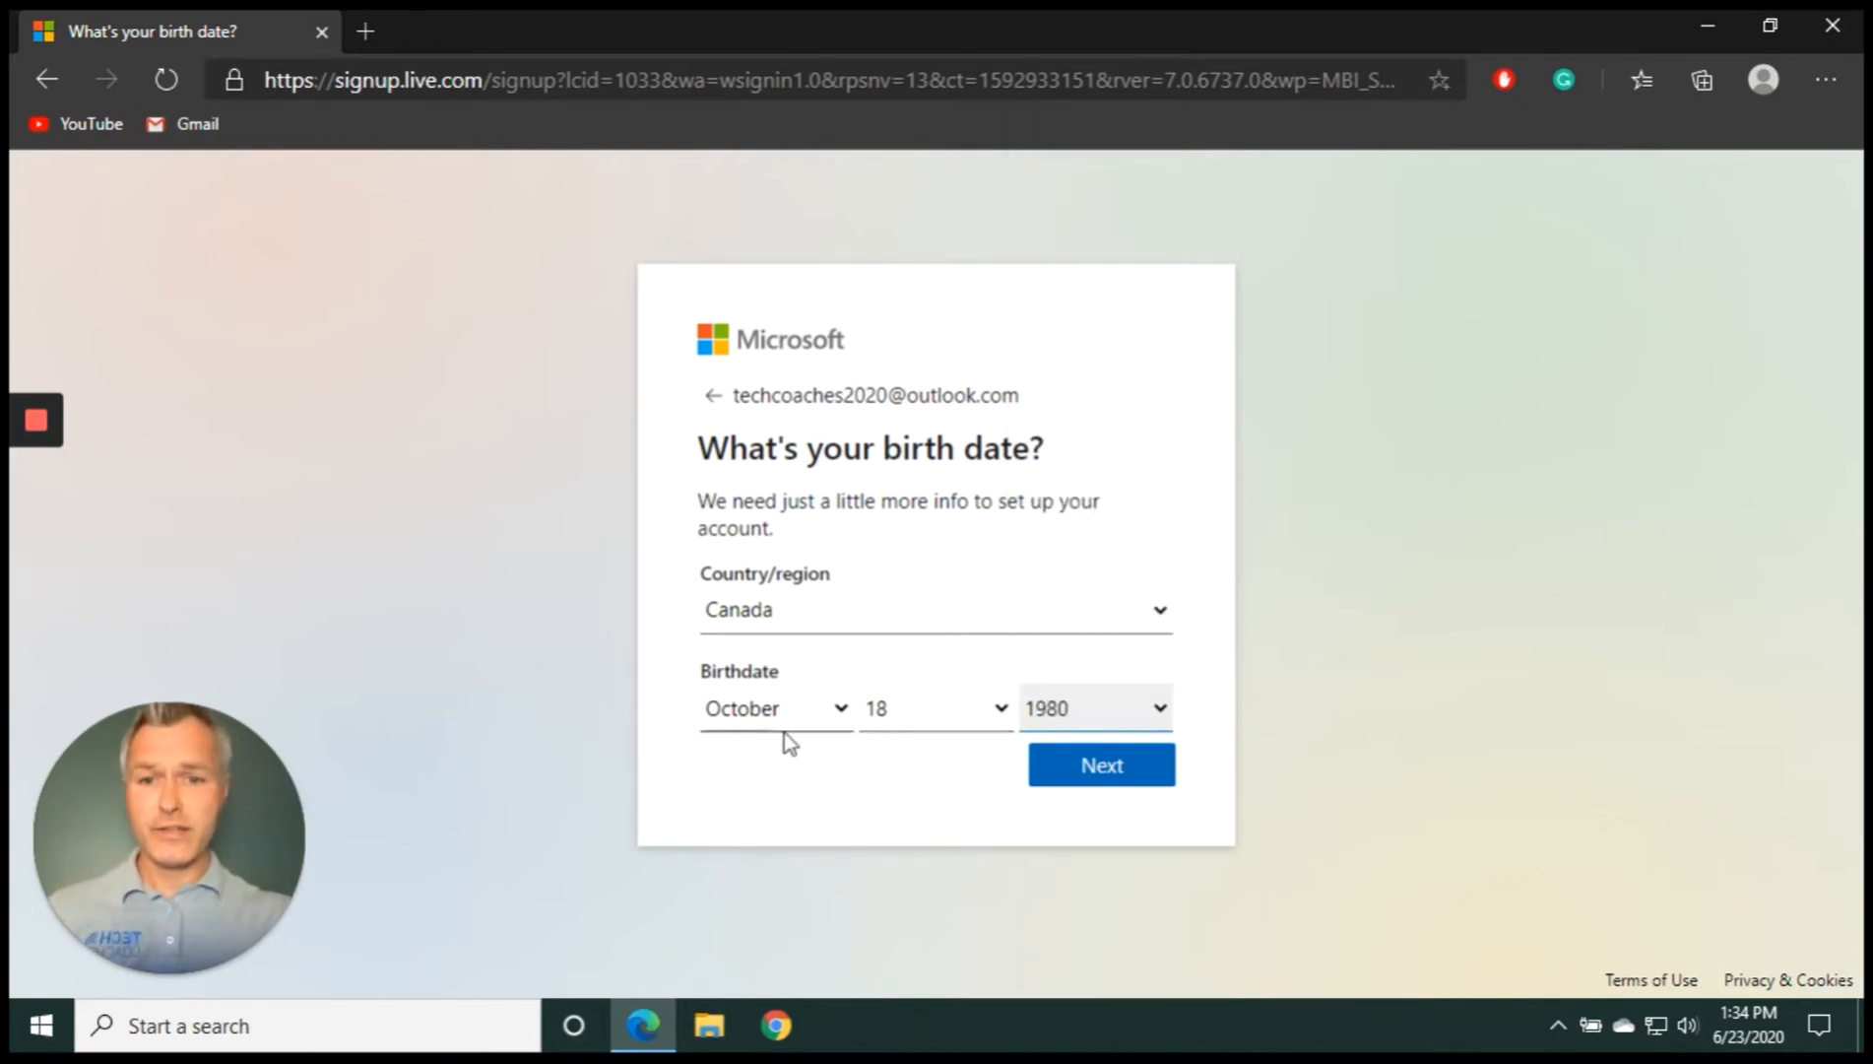
left_click(1098, 768)
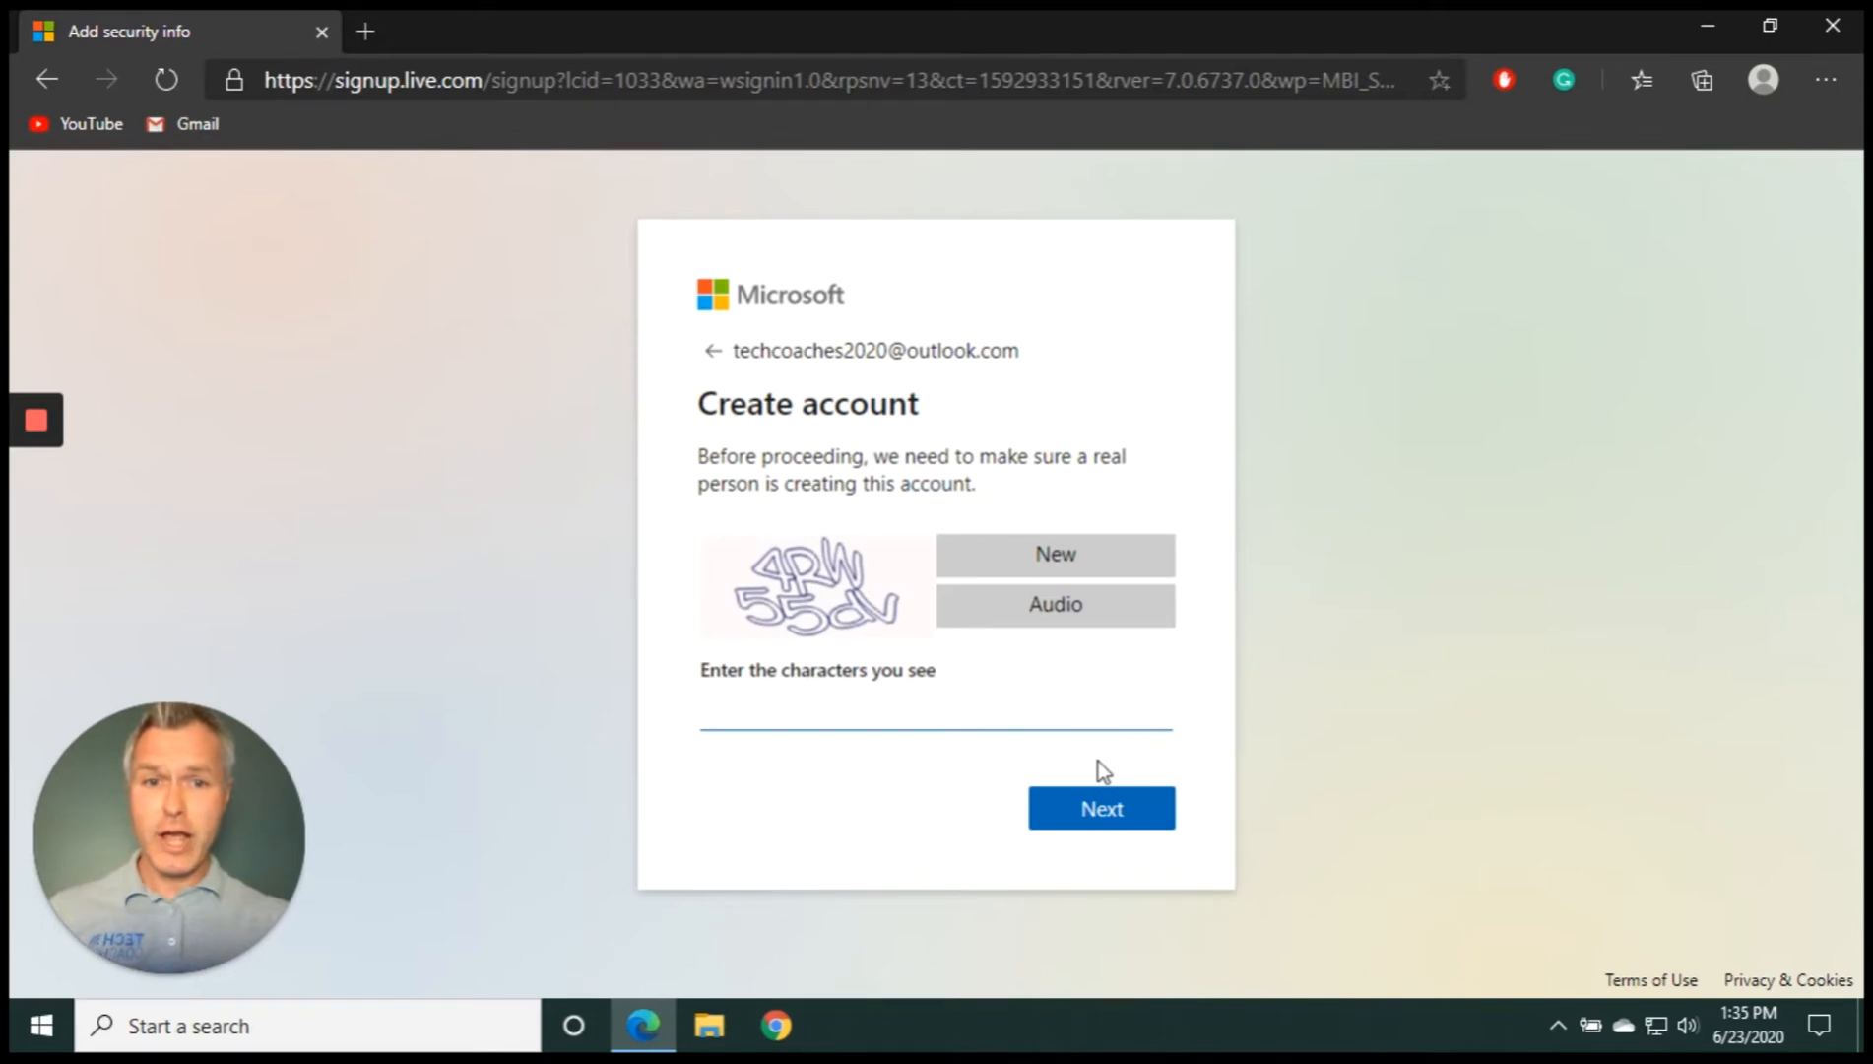
Enter the characters shown in the captcha image and submit to create the account
type("4")
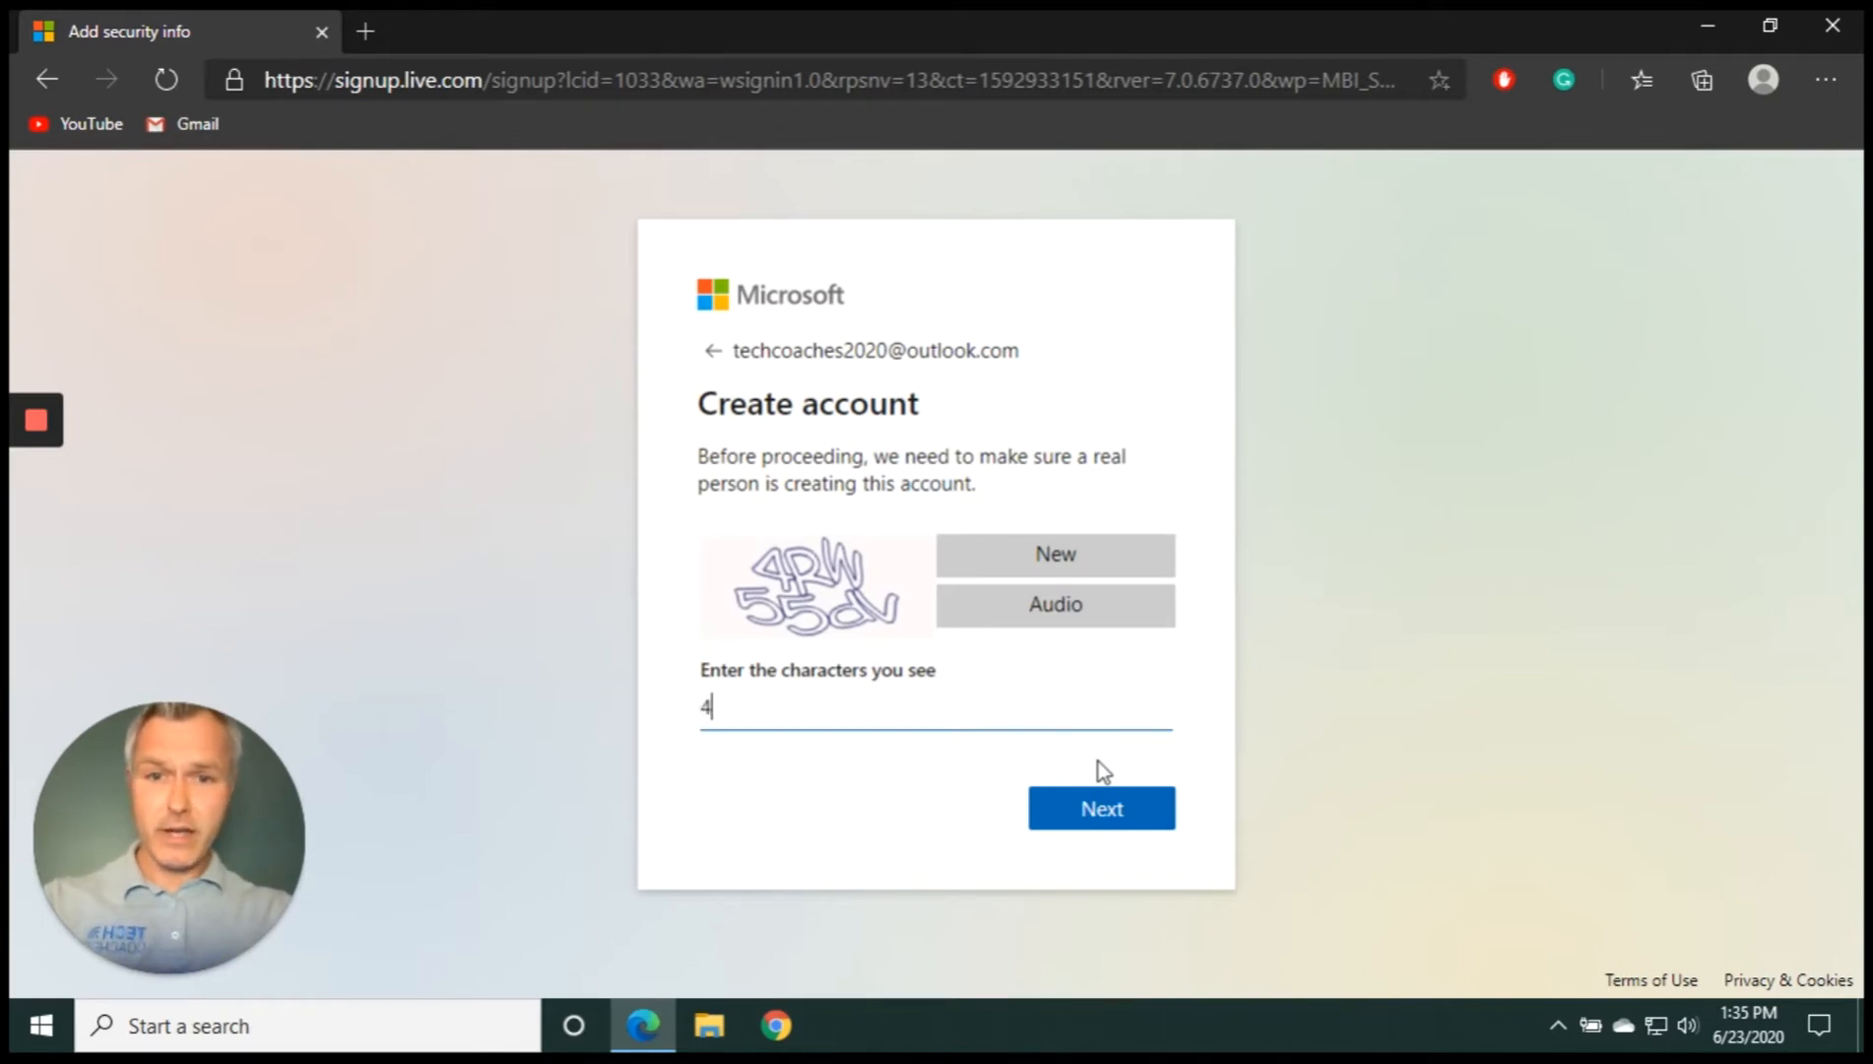
type("RW")
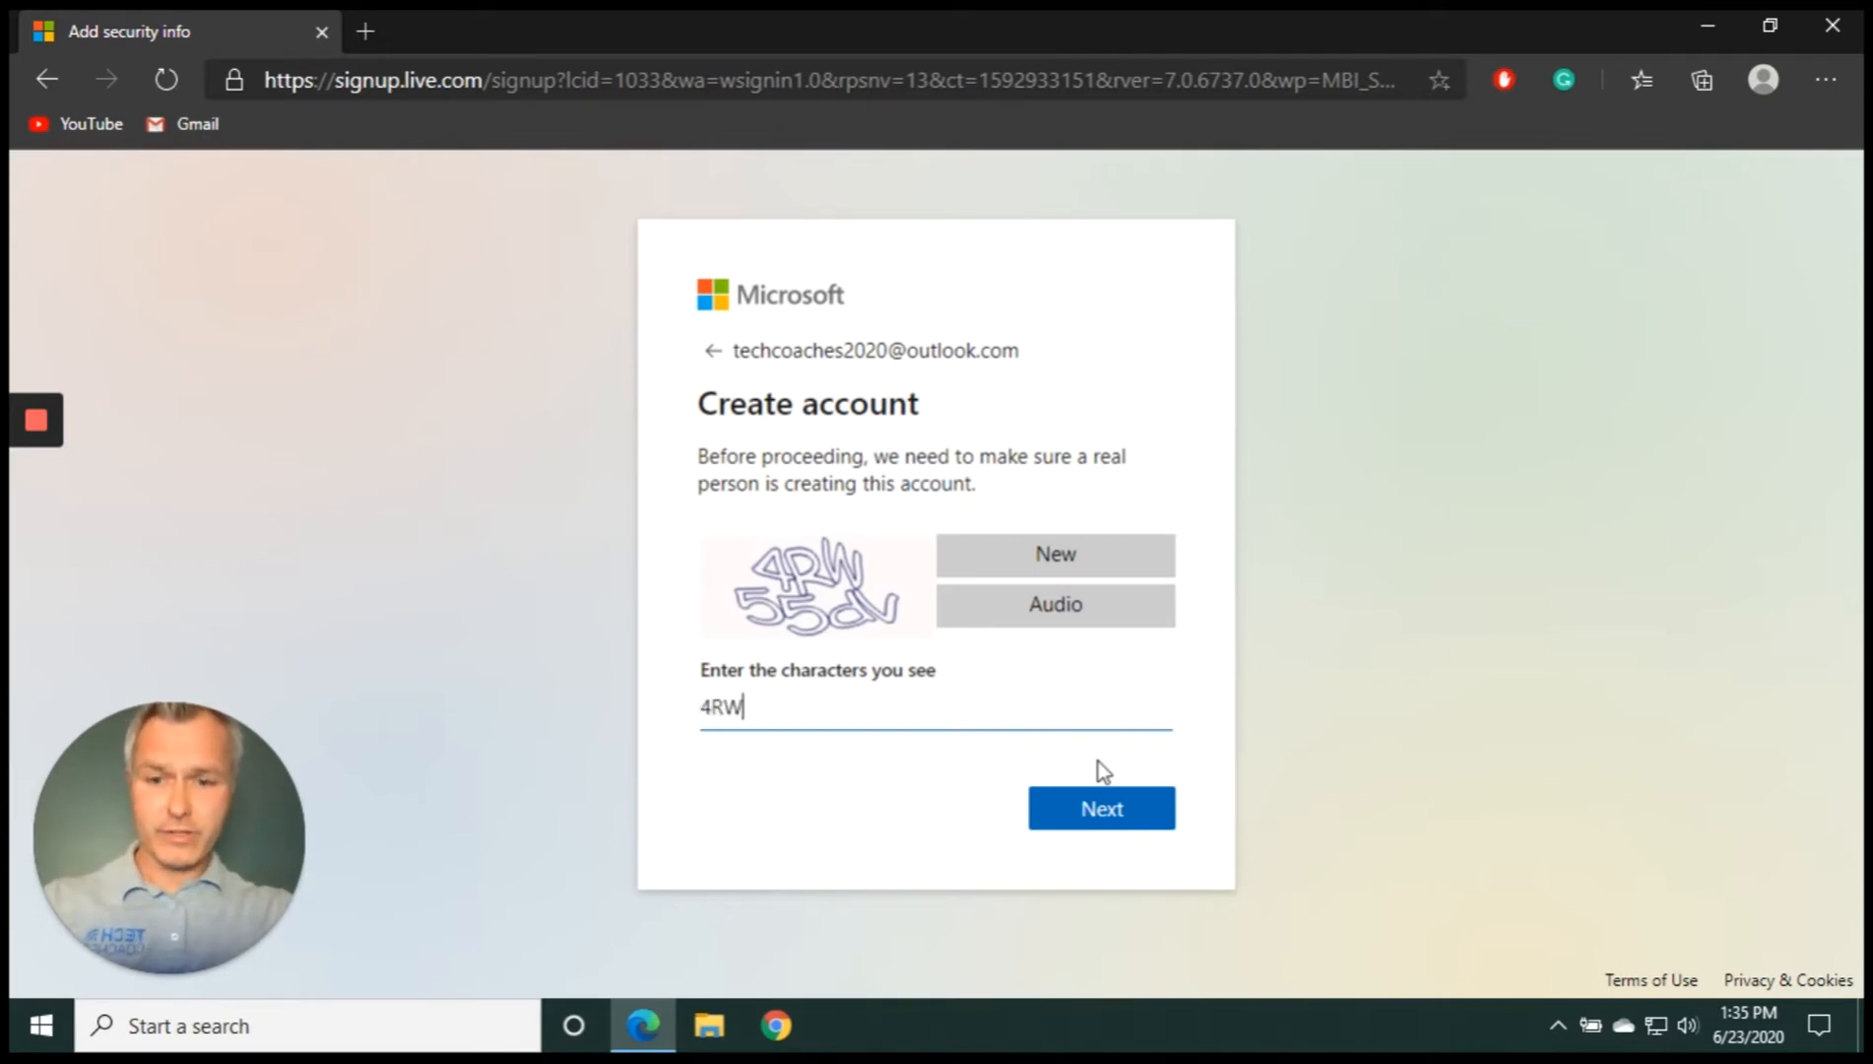
type("55dV")
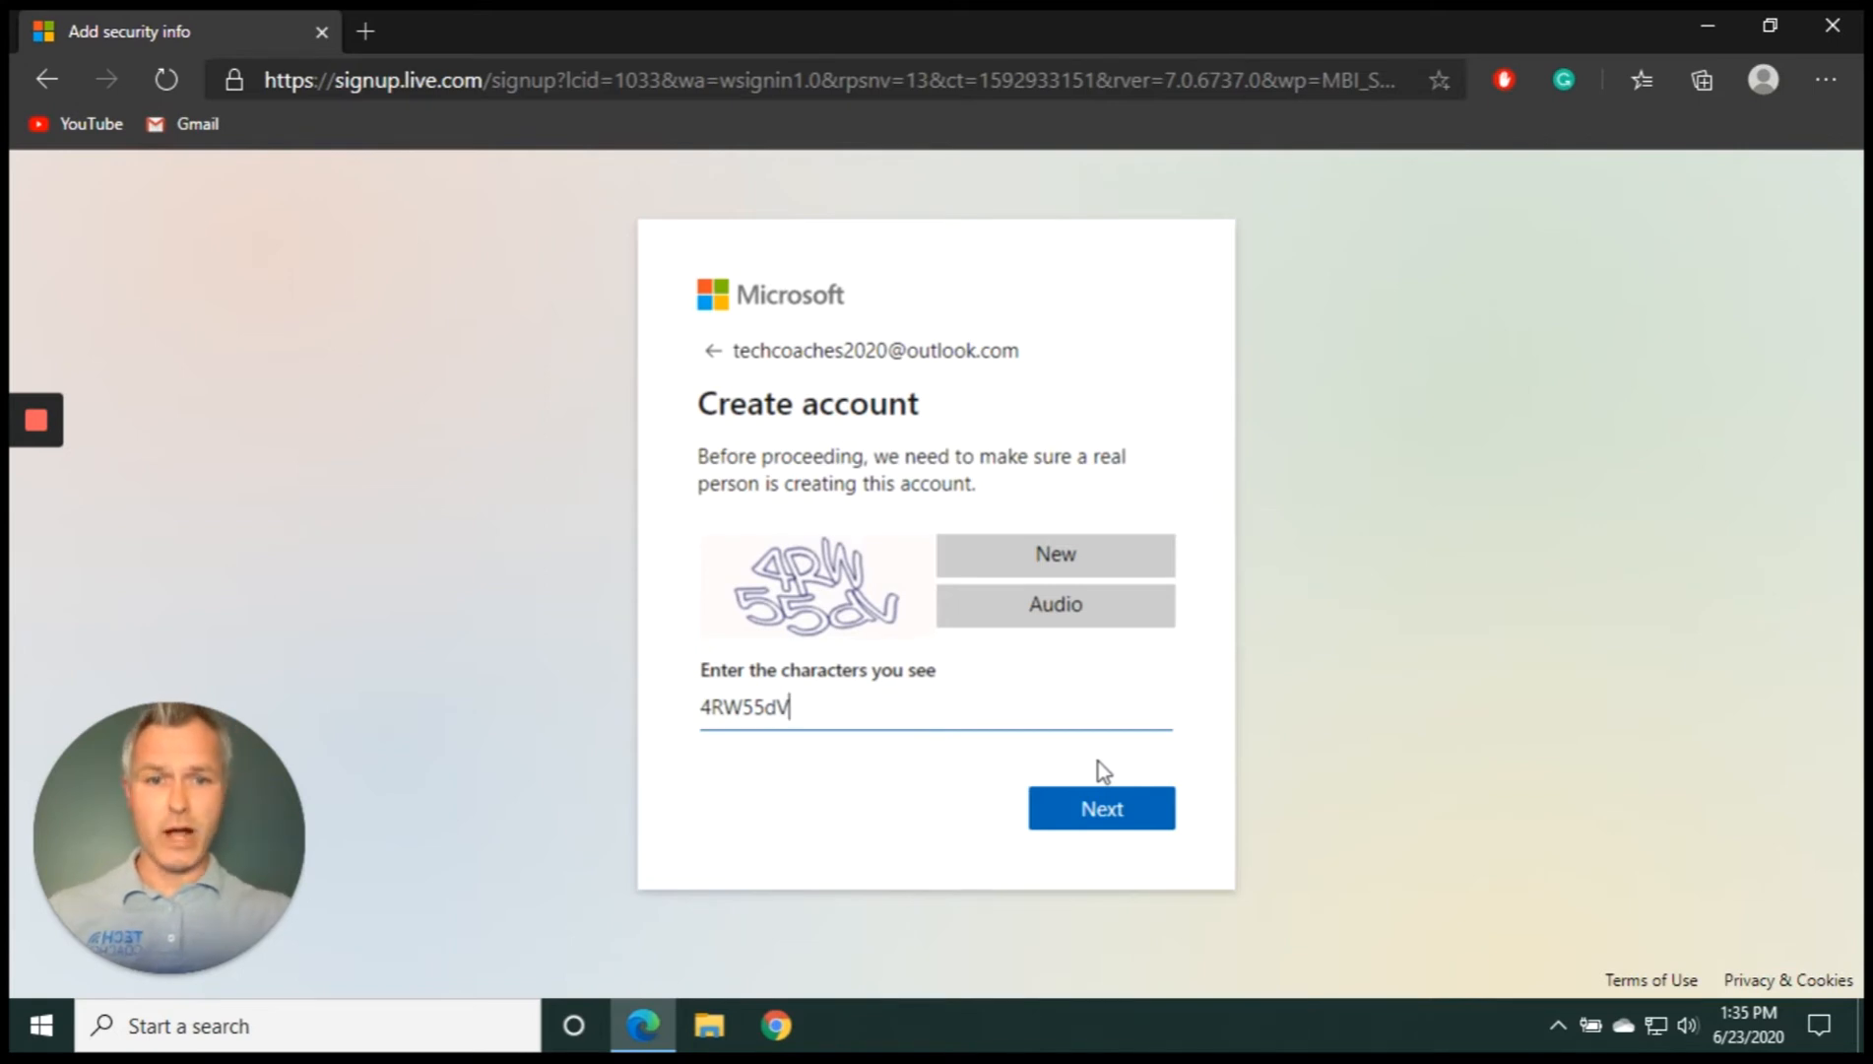
left_click(1137, 812)
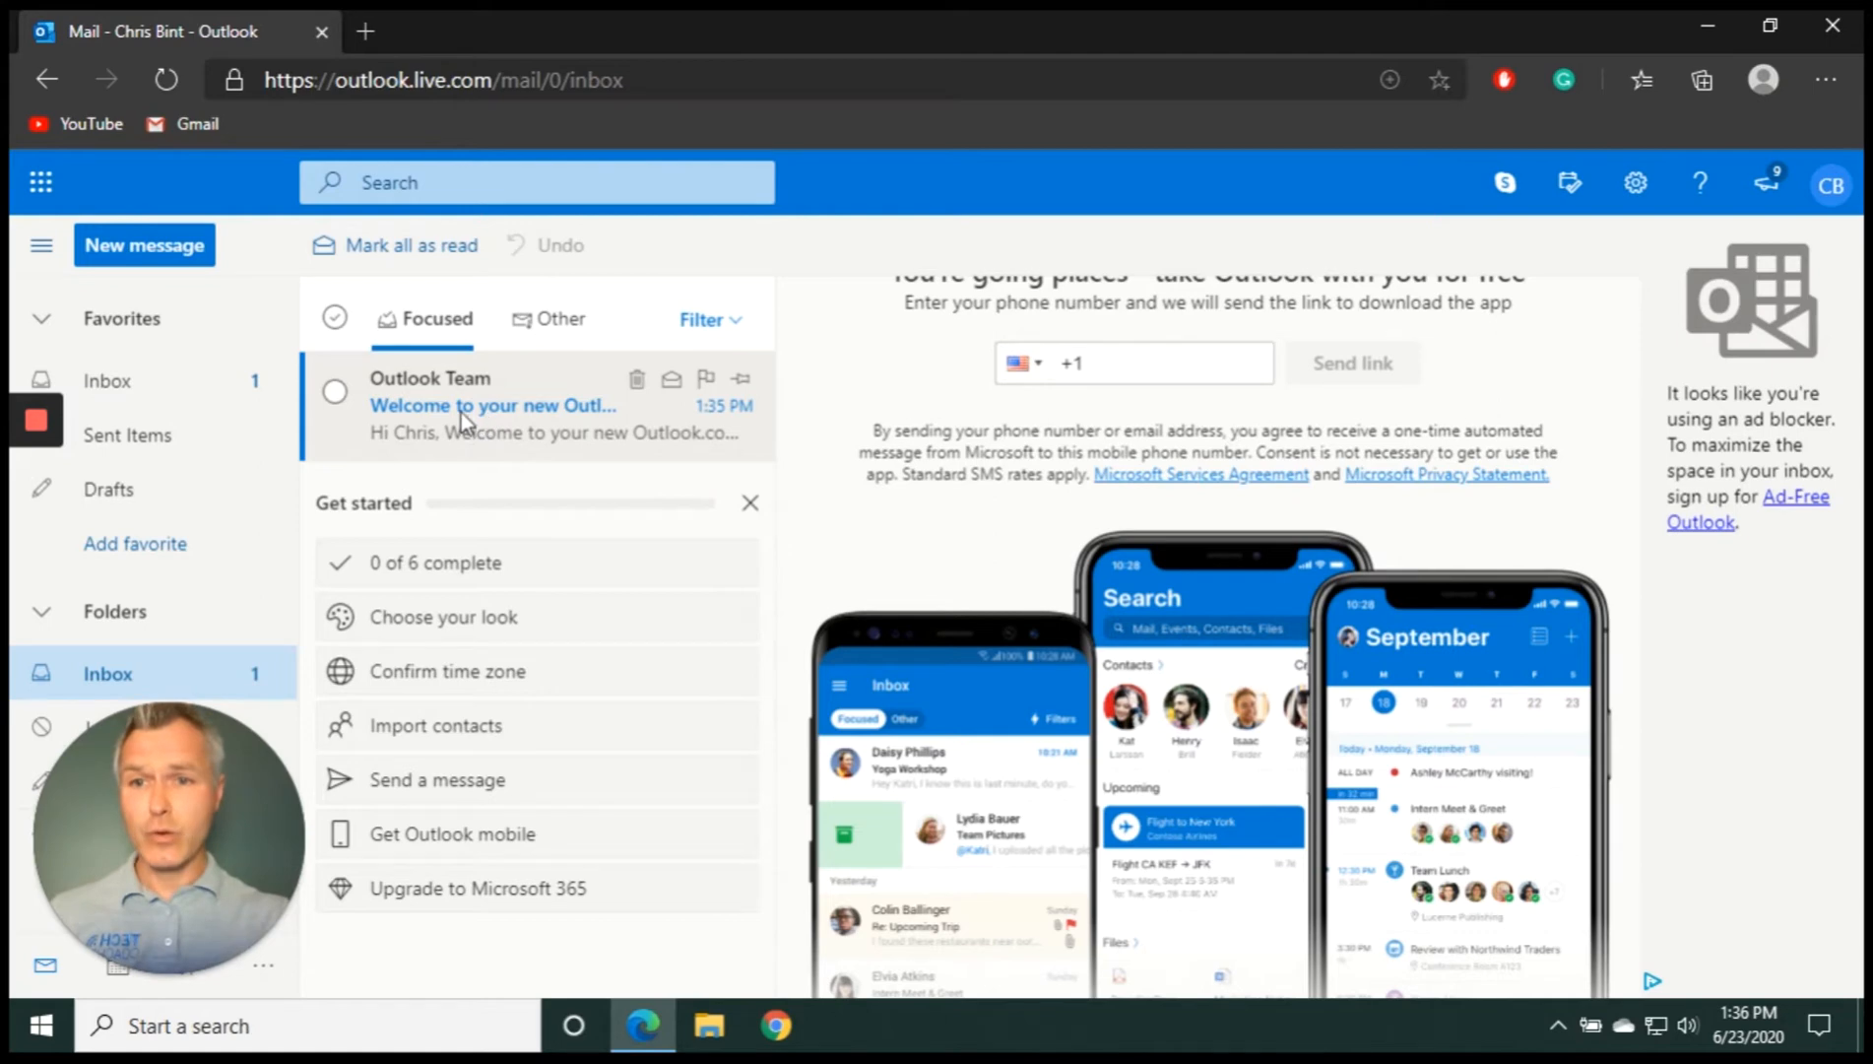
Open the Outlook Team welcome message from the Focused inbox
left_click(336, 396)
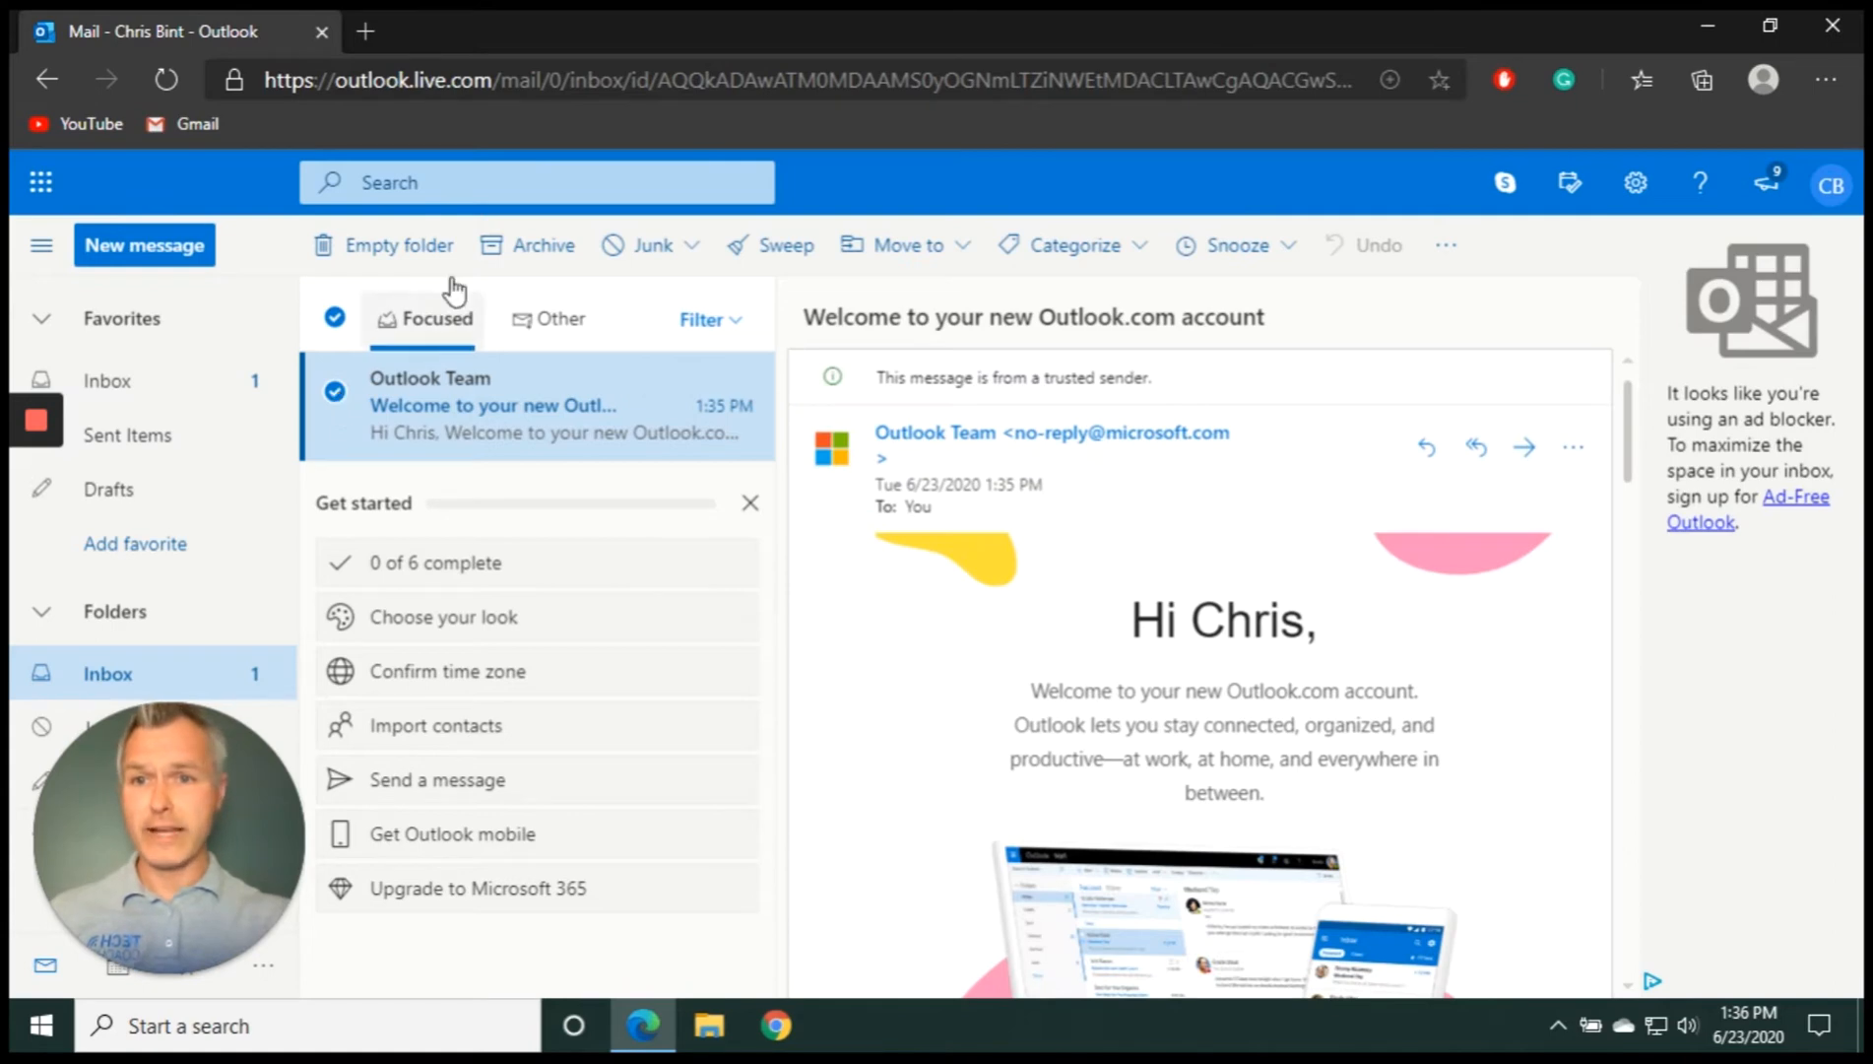
Archive the welcome message, close the Get started checklist, and go to People
left_click(560, 252)
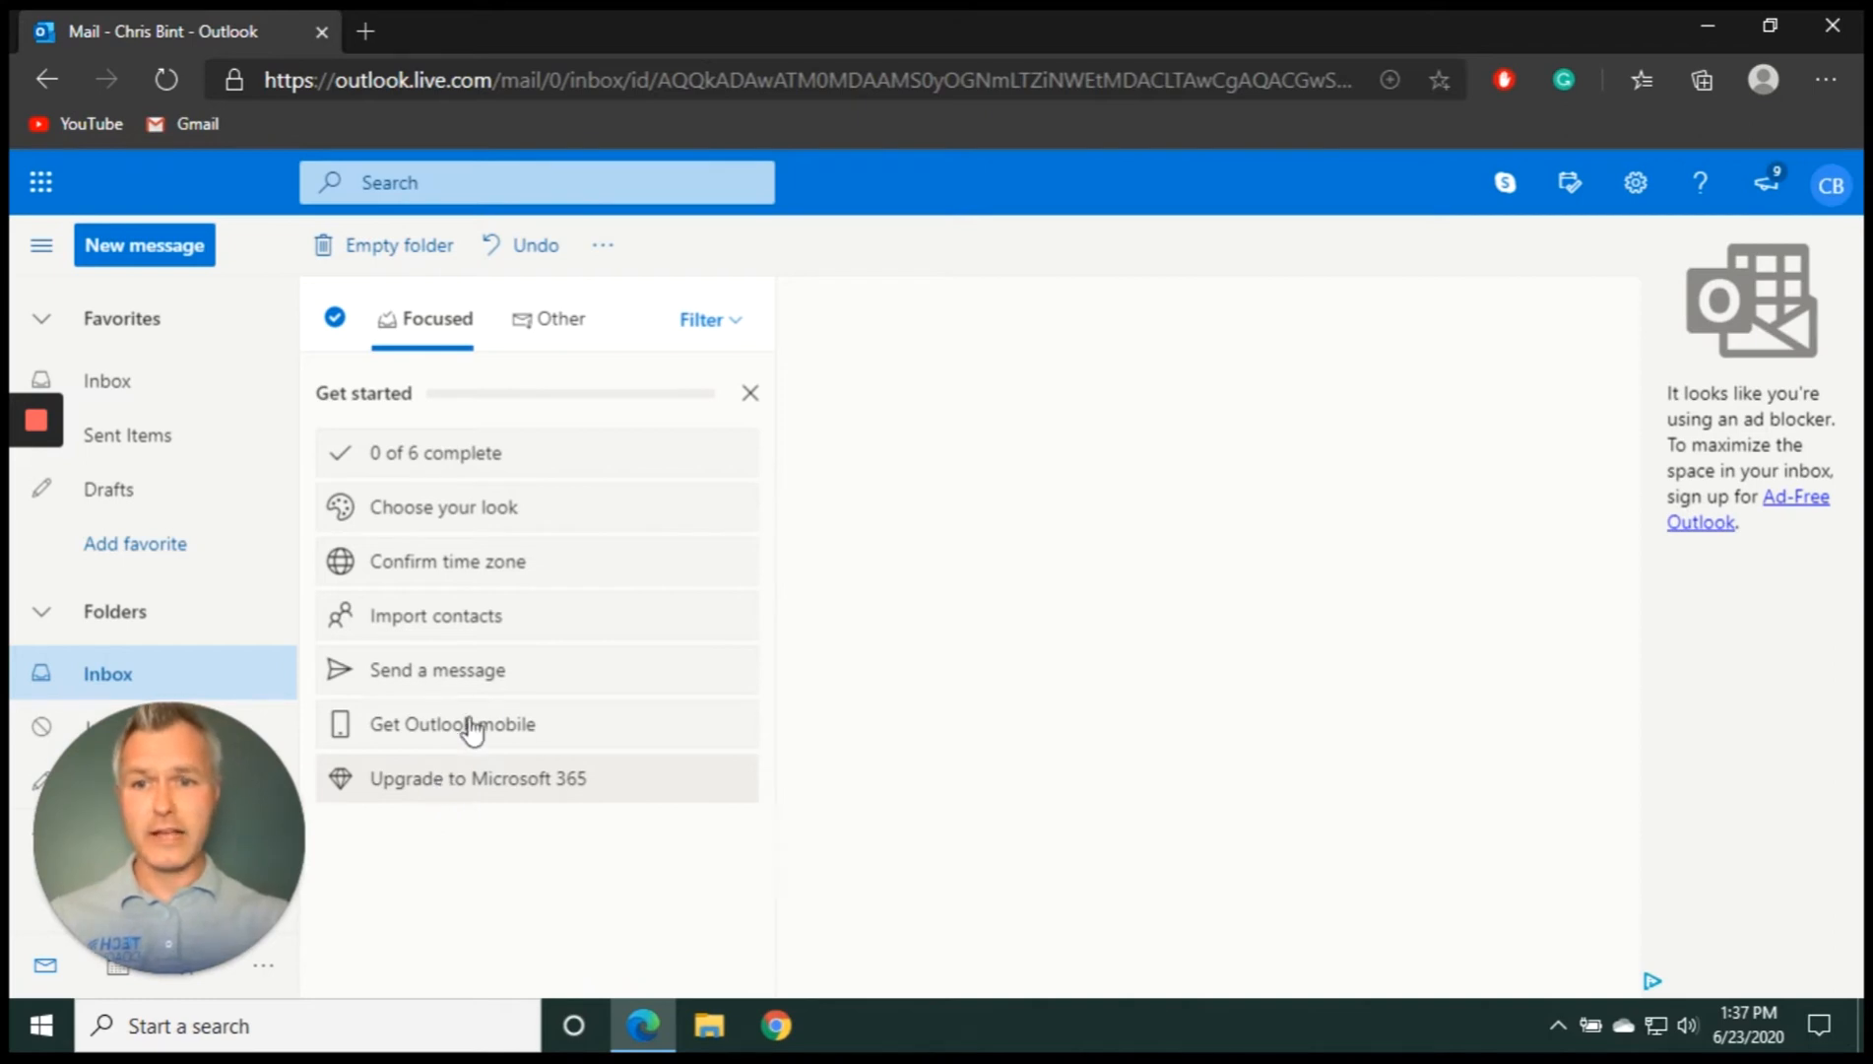
left_click(751, 397)
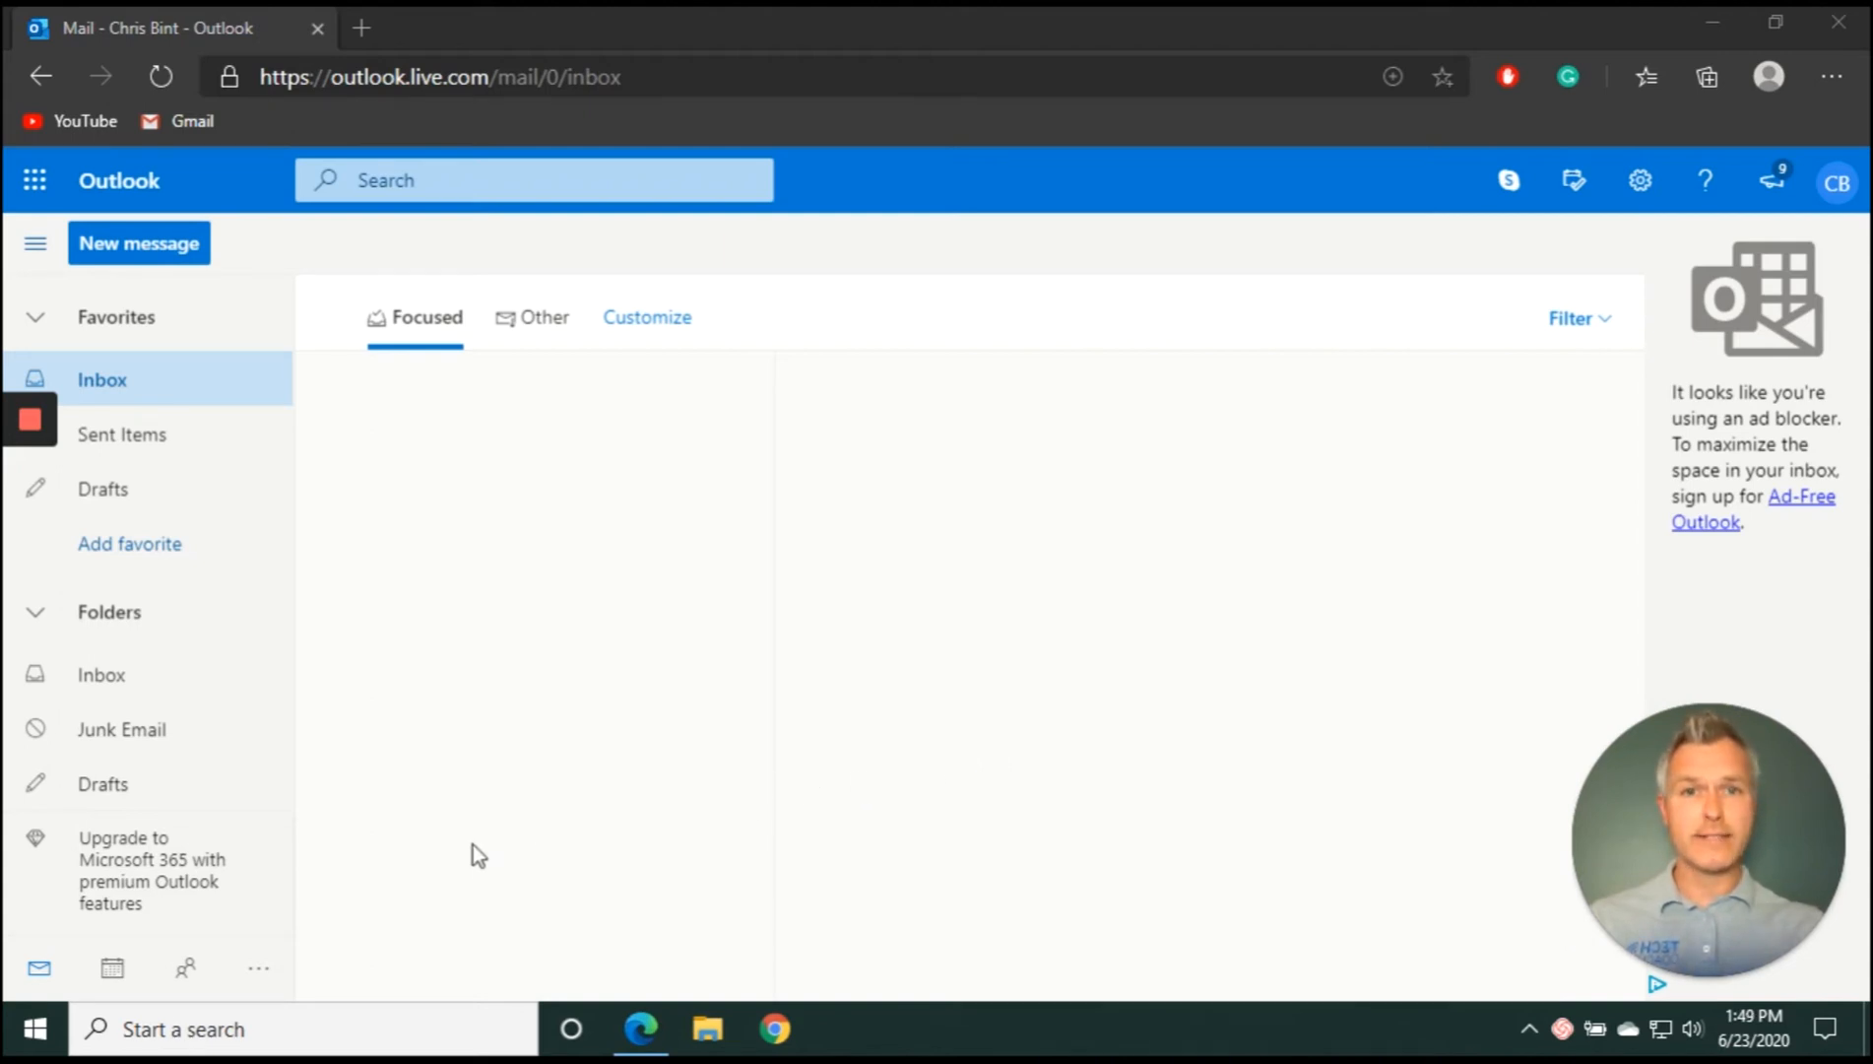
left_click(187, 973)
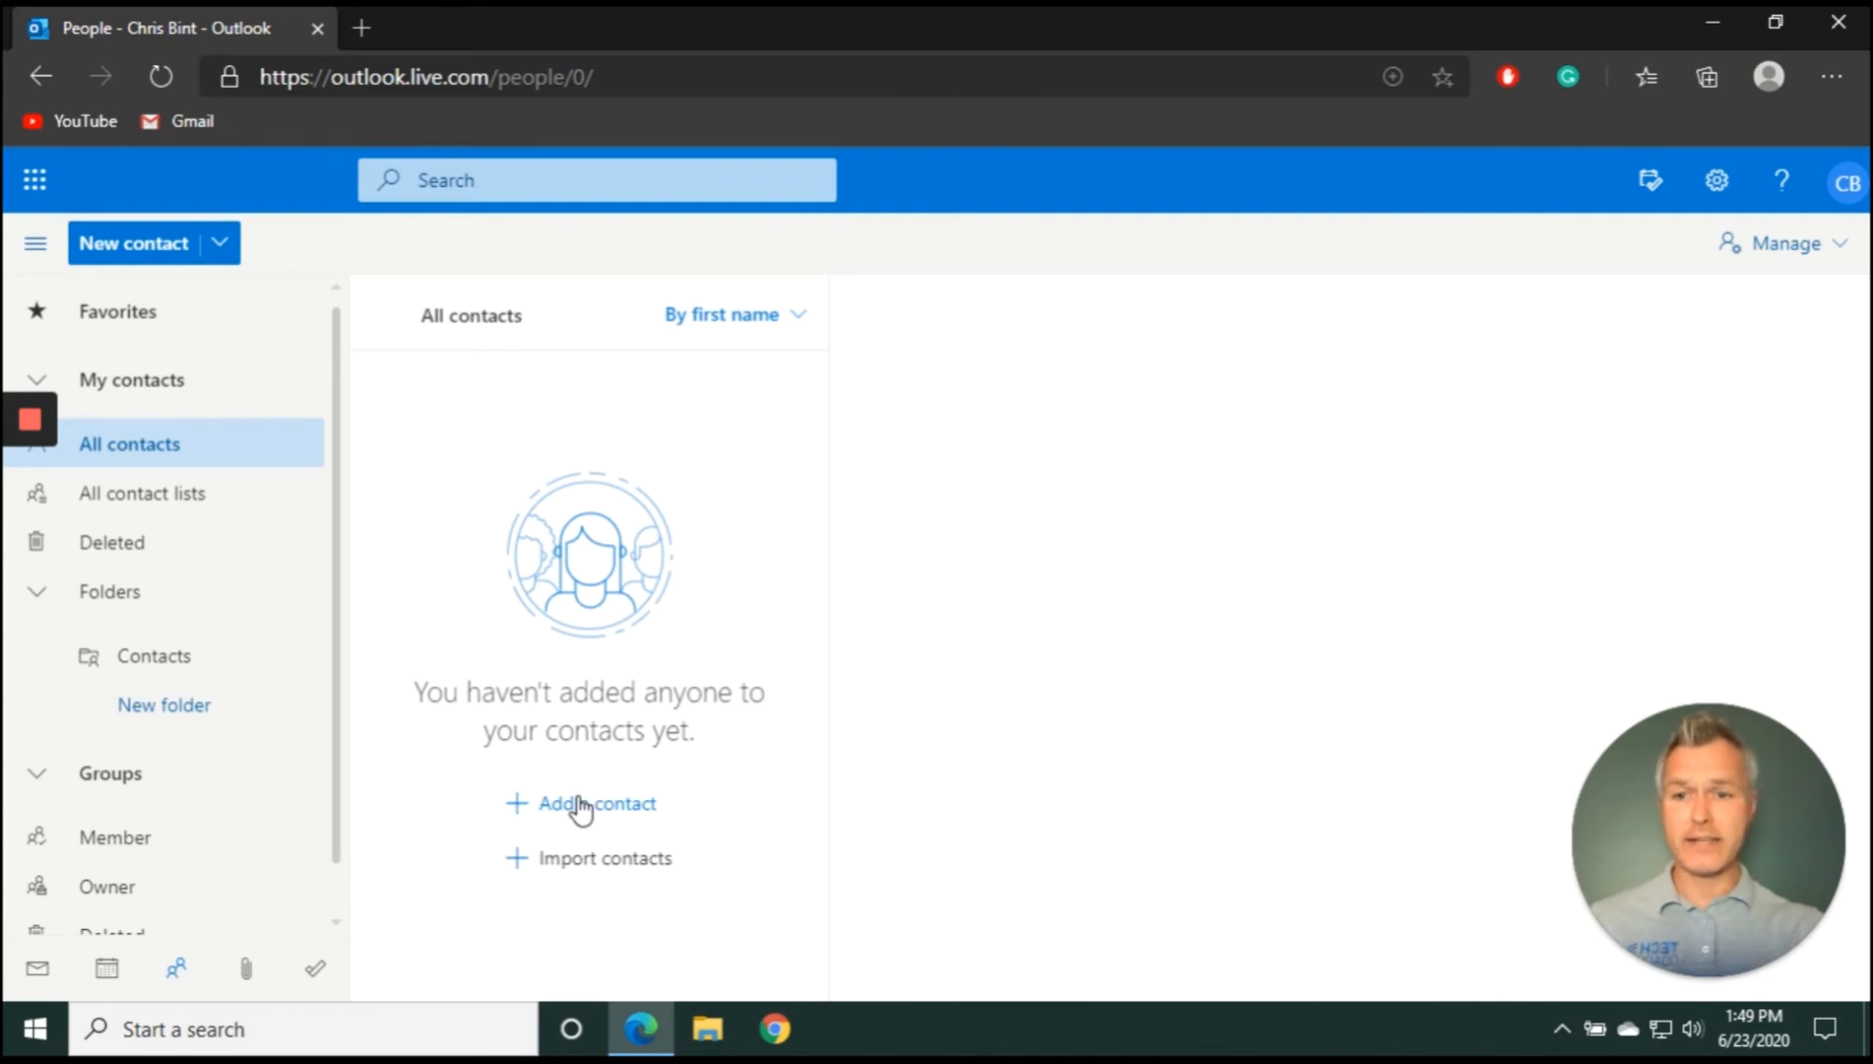
Create a contact with the person's first name, last name and e-mail address
left_click(581, 808)
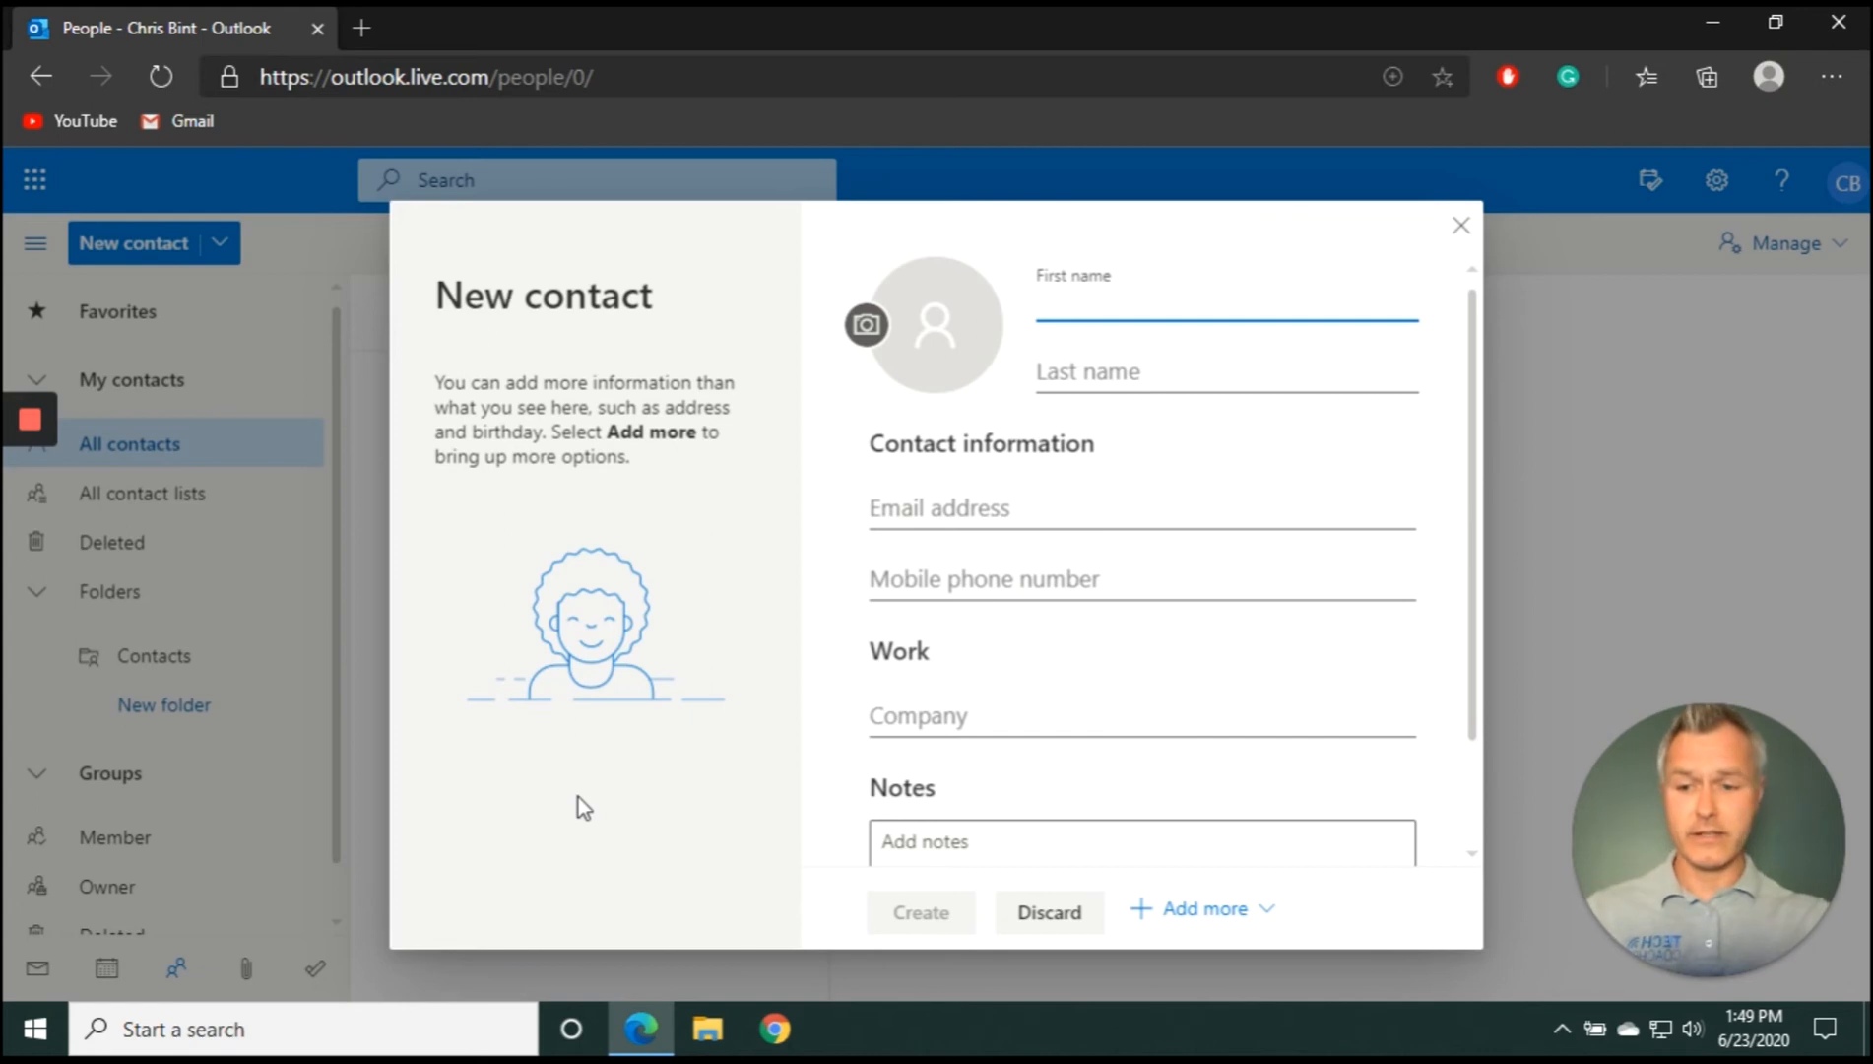
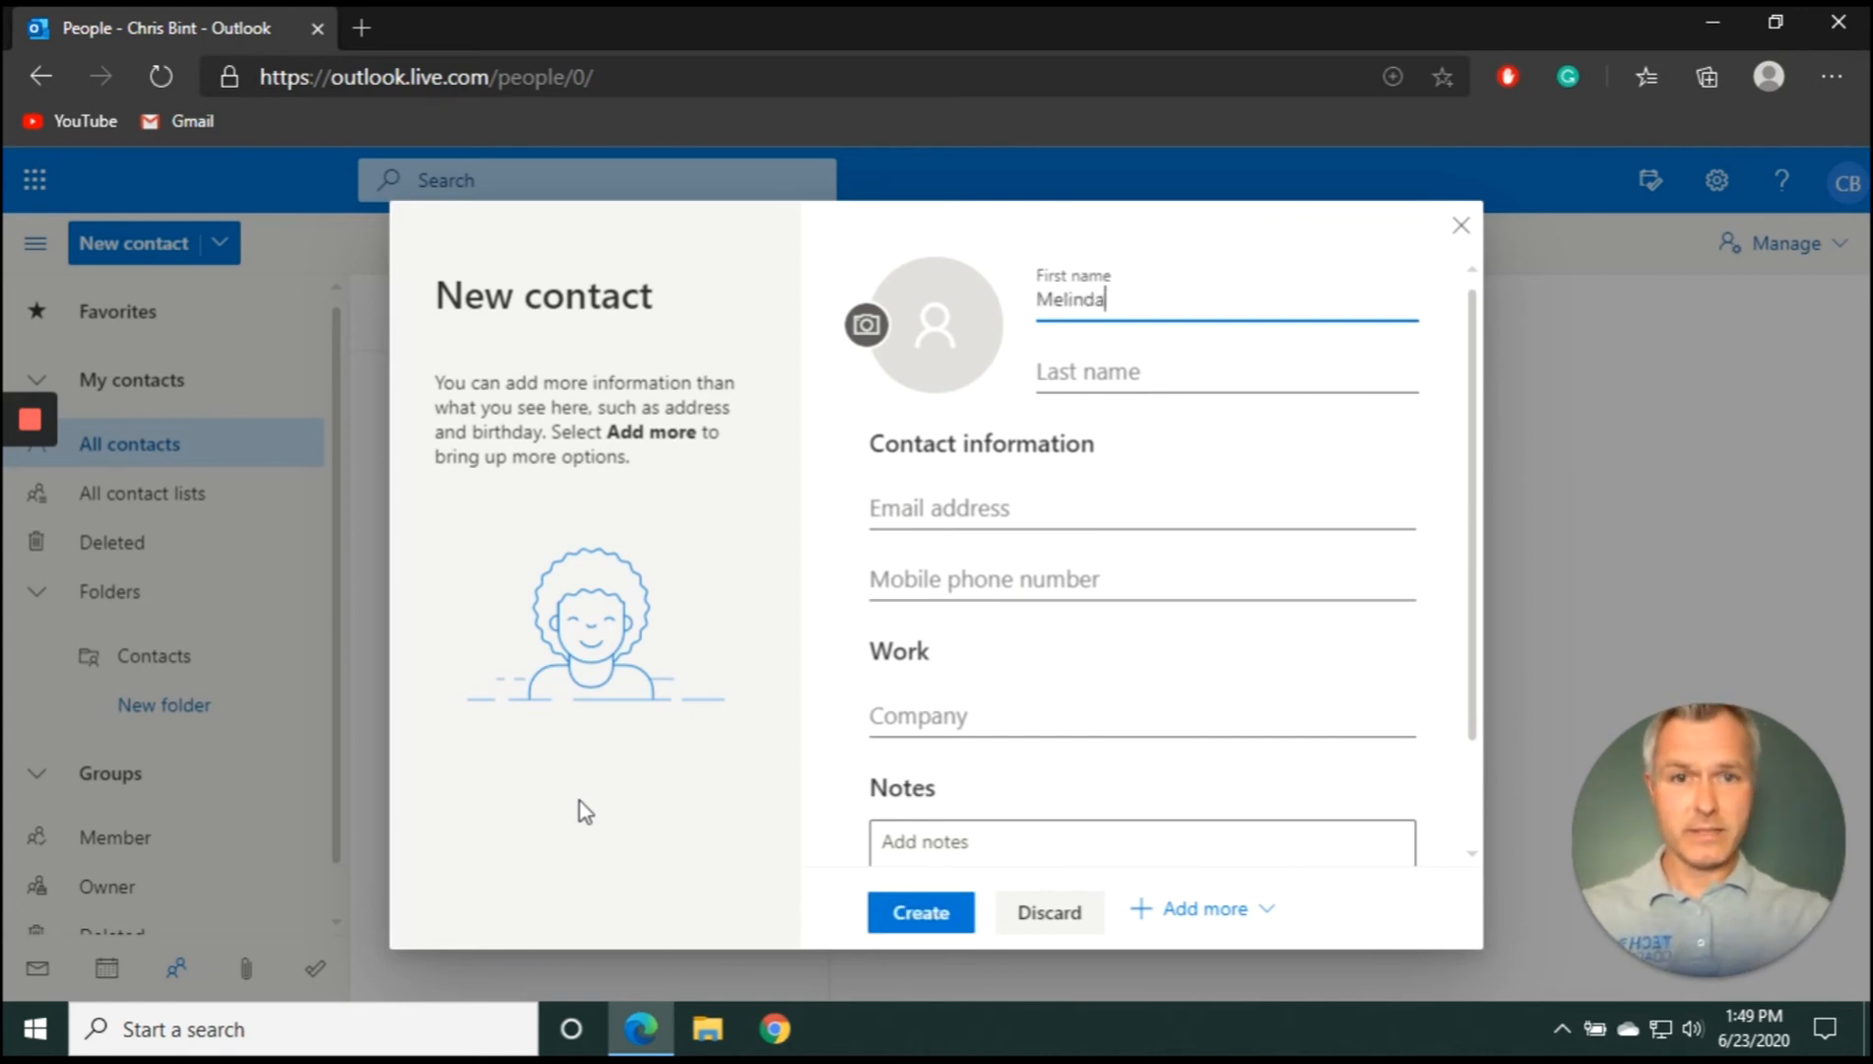
left_click(1213, 377)
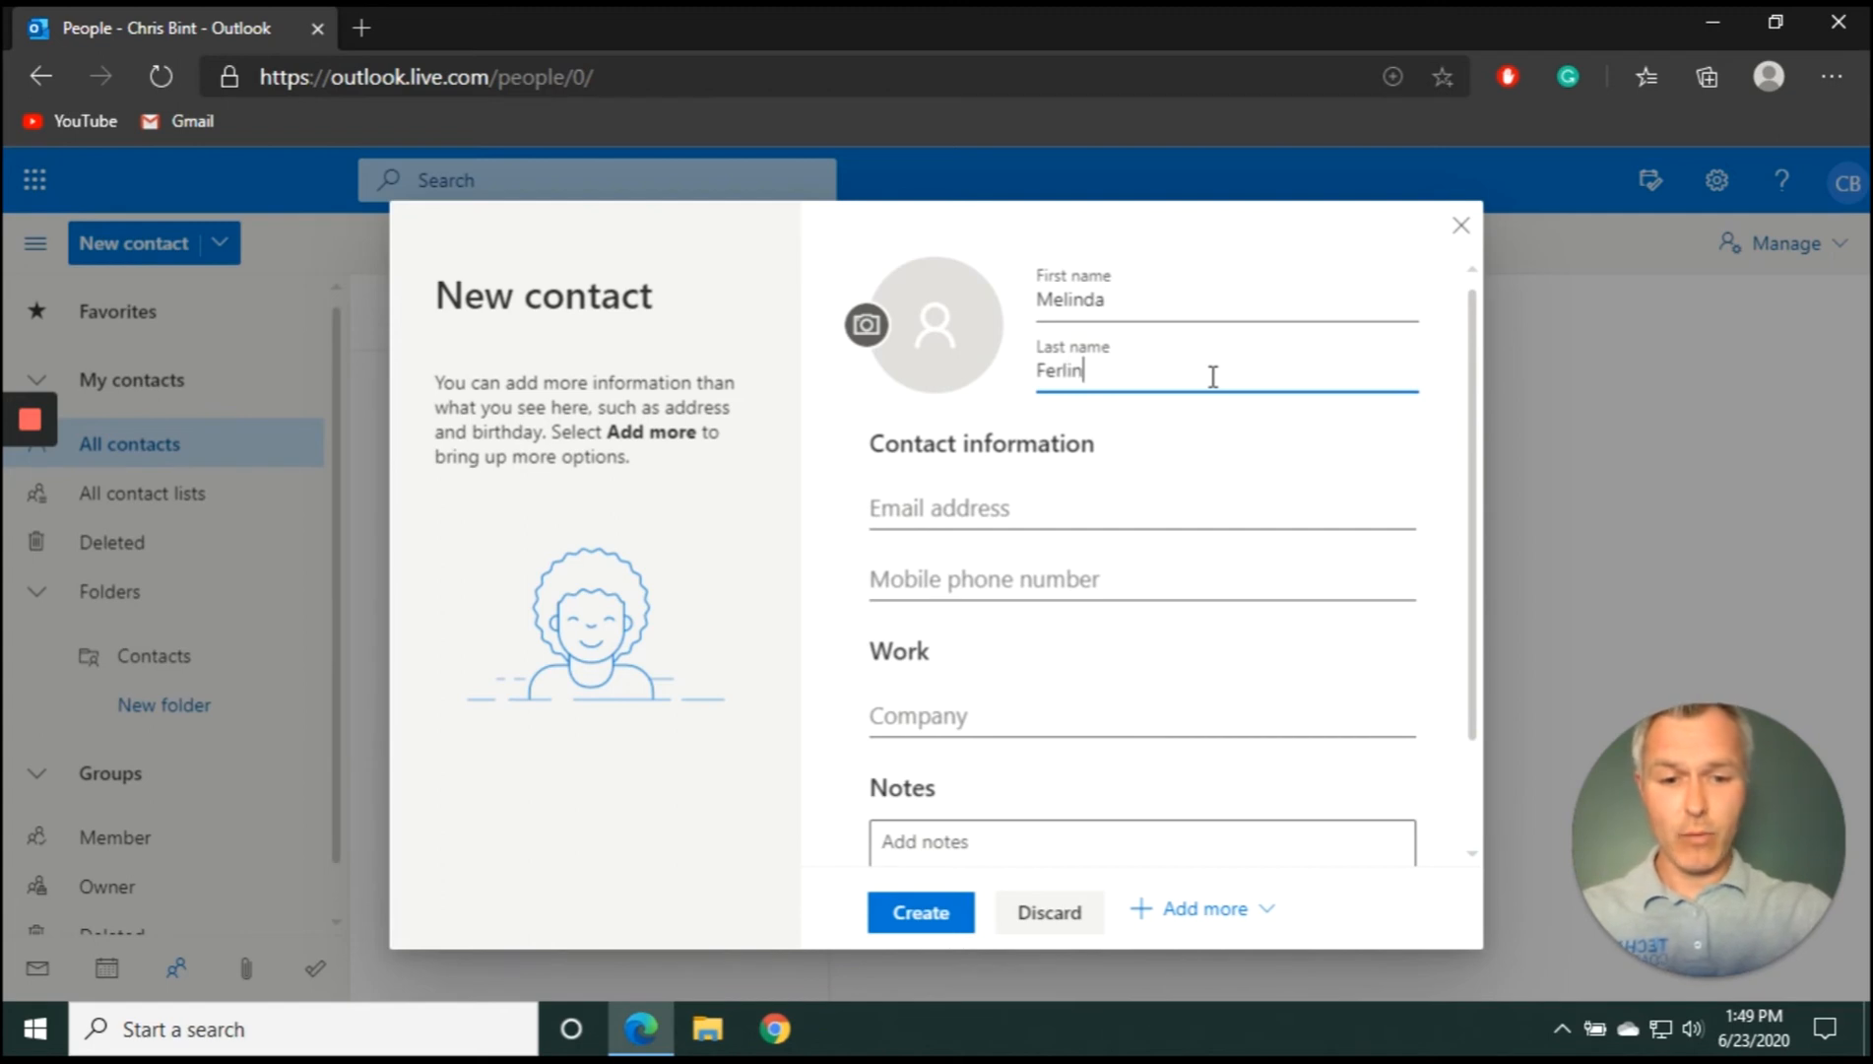
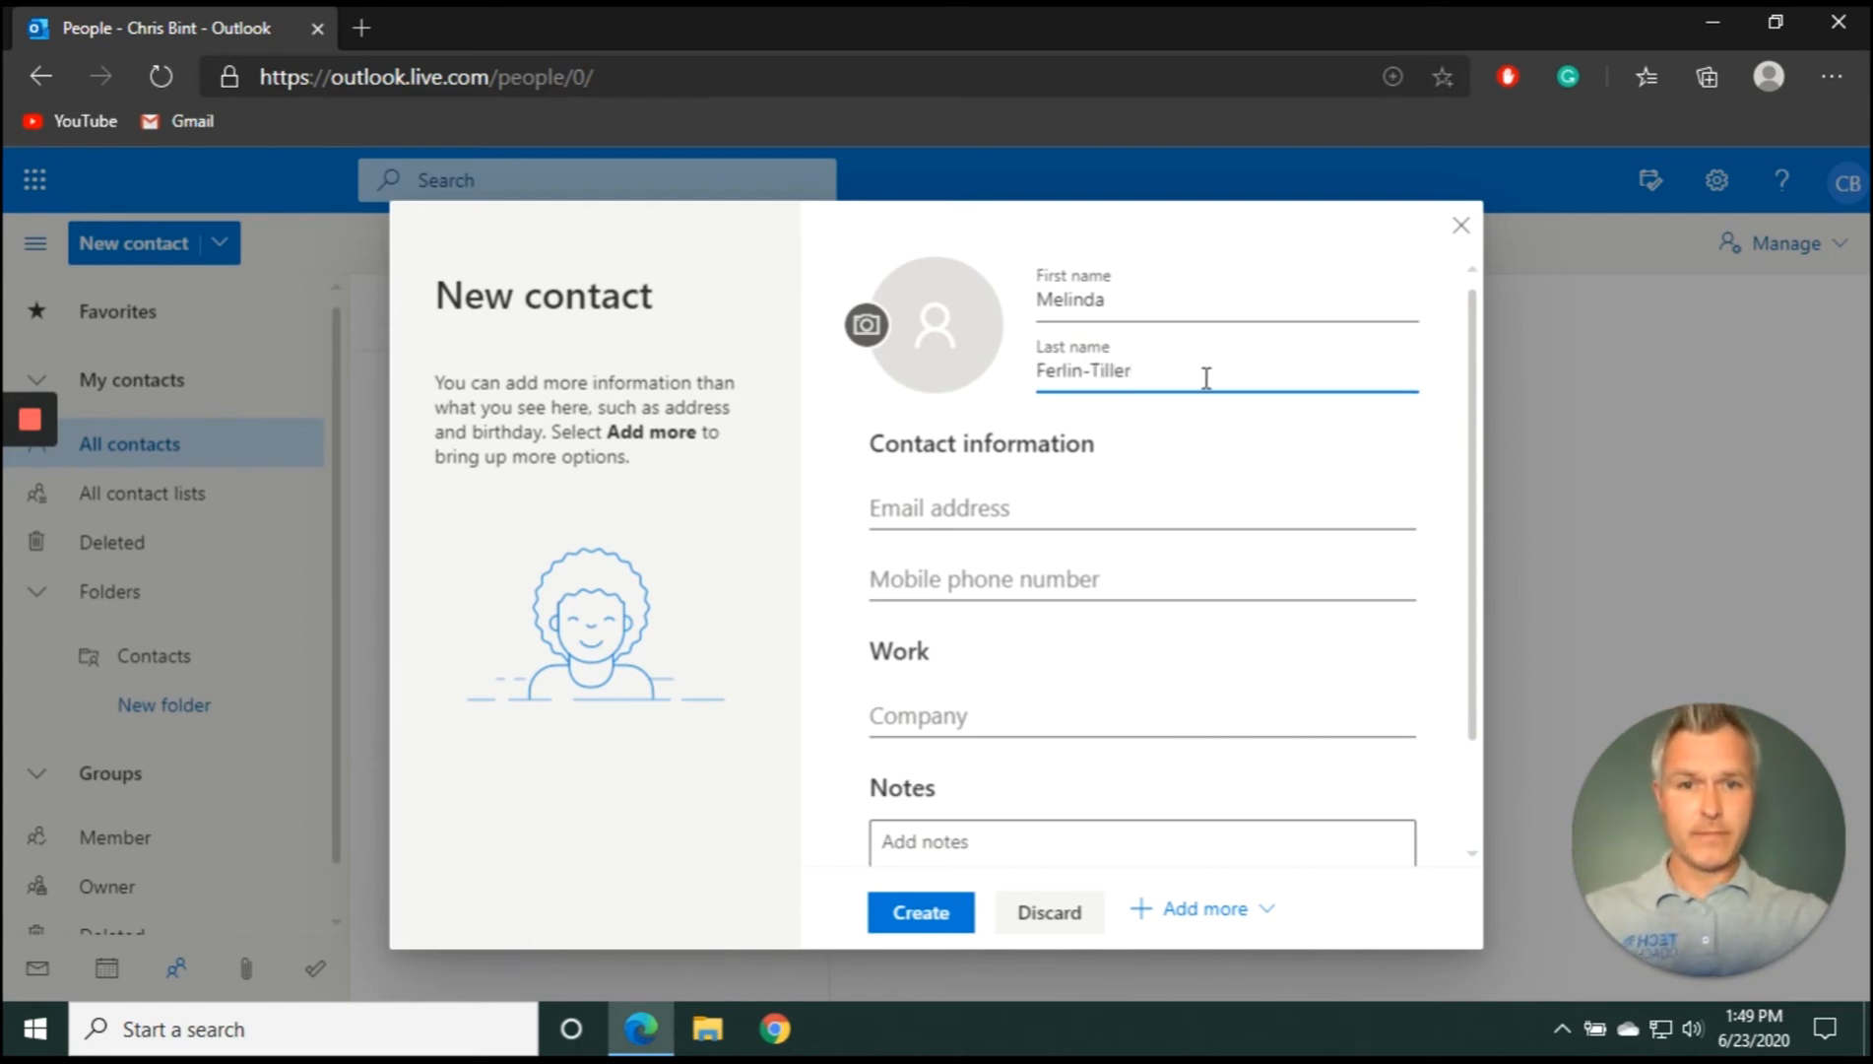
left_click(1099, 492)
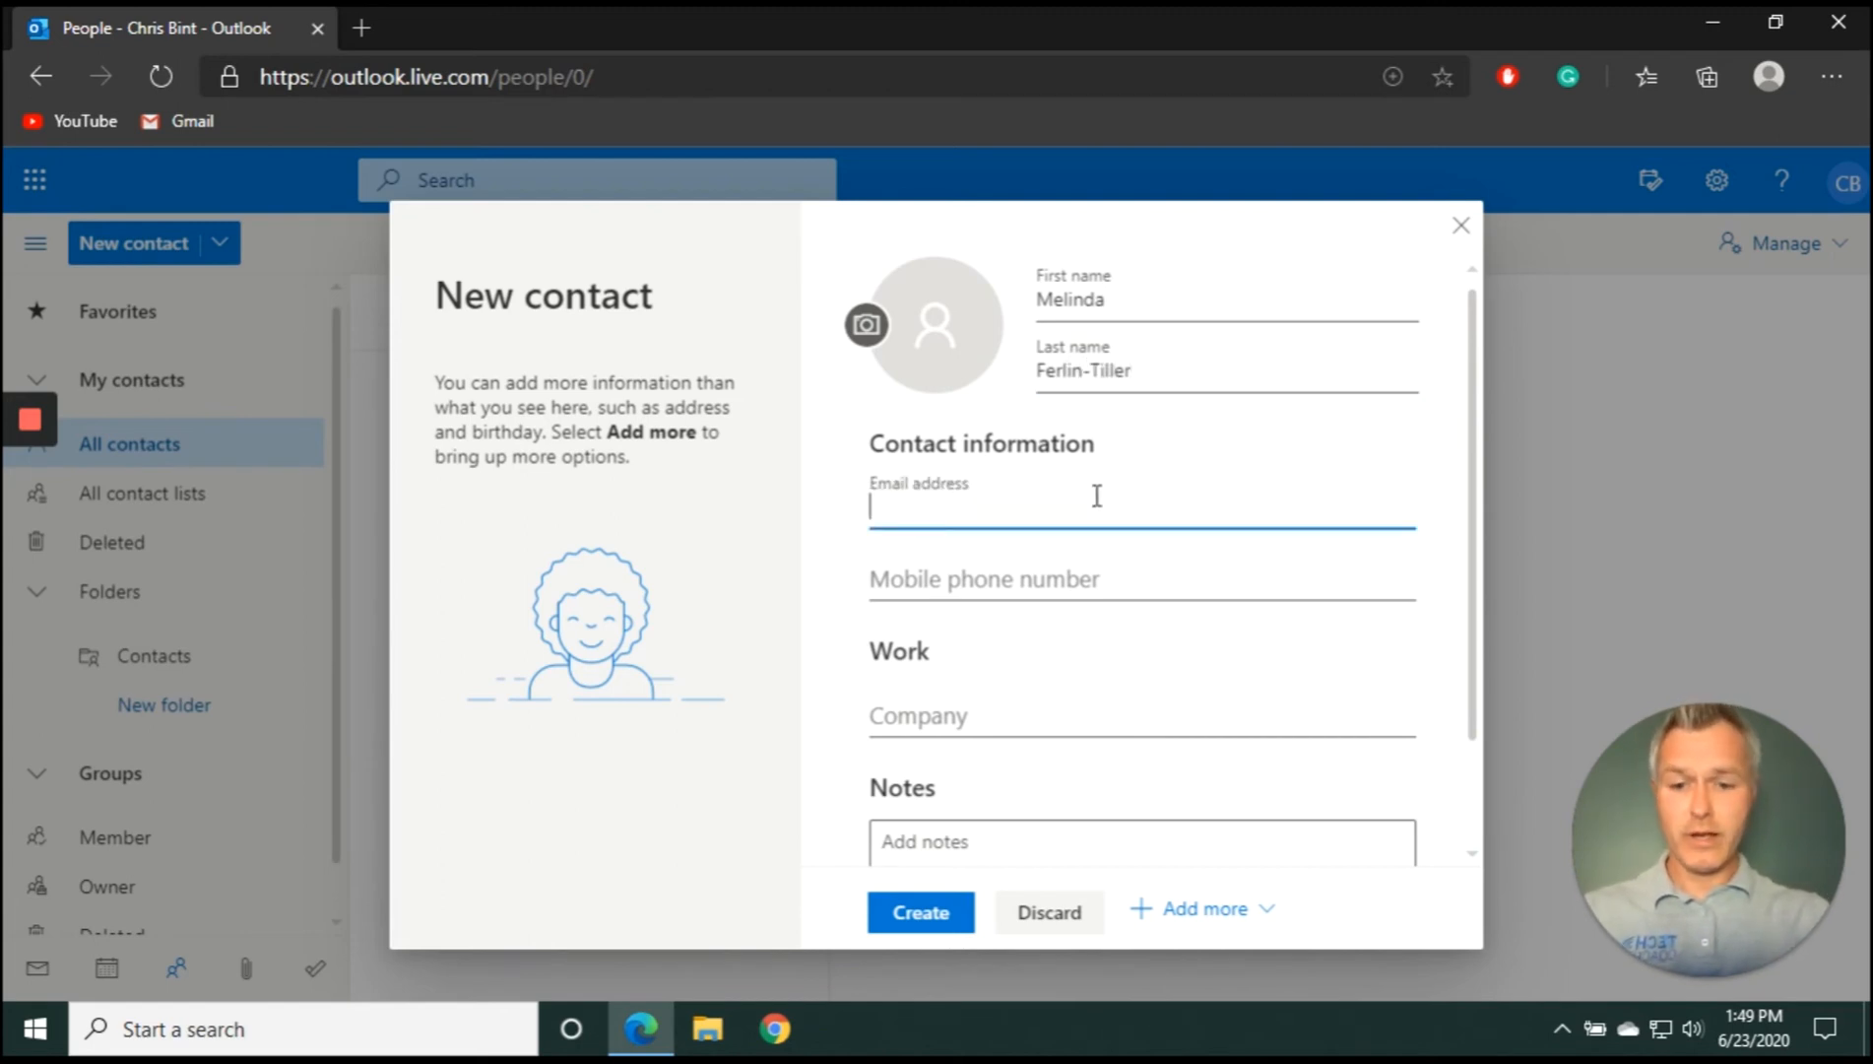
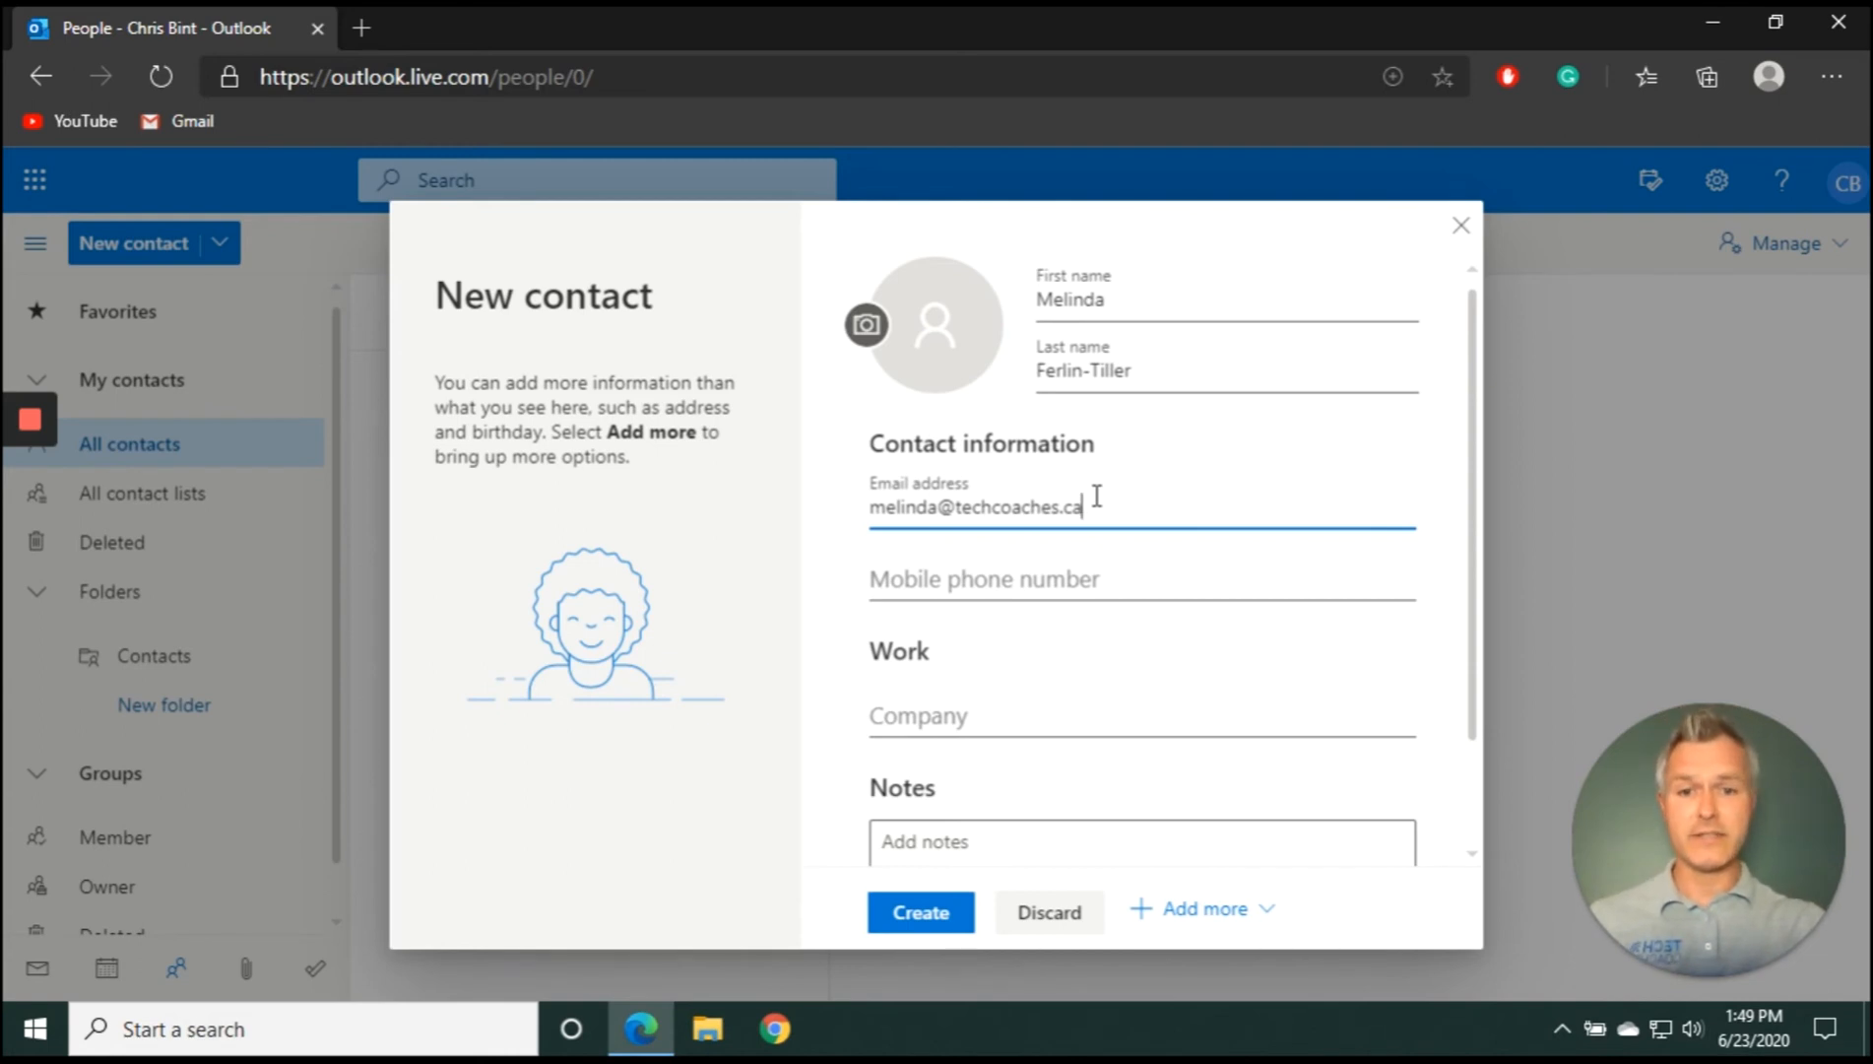
left_click(943, 926)
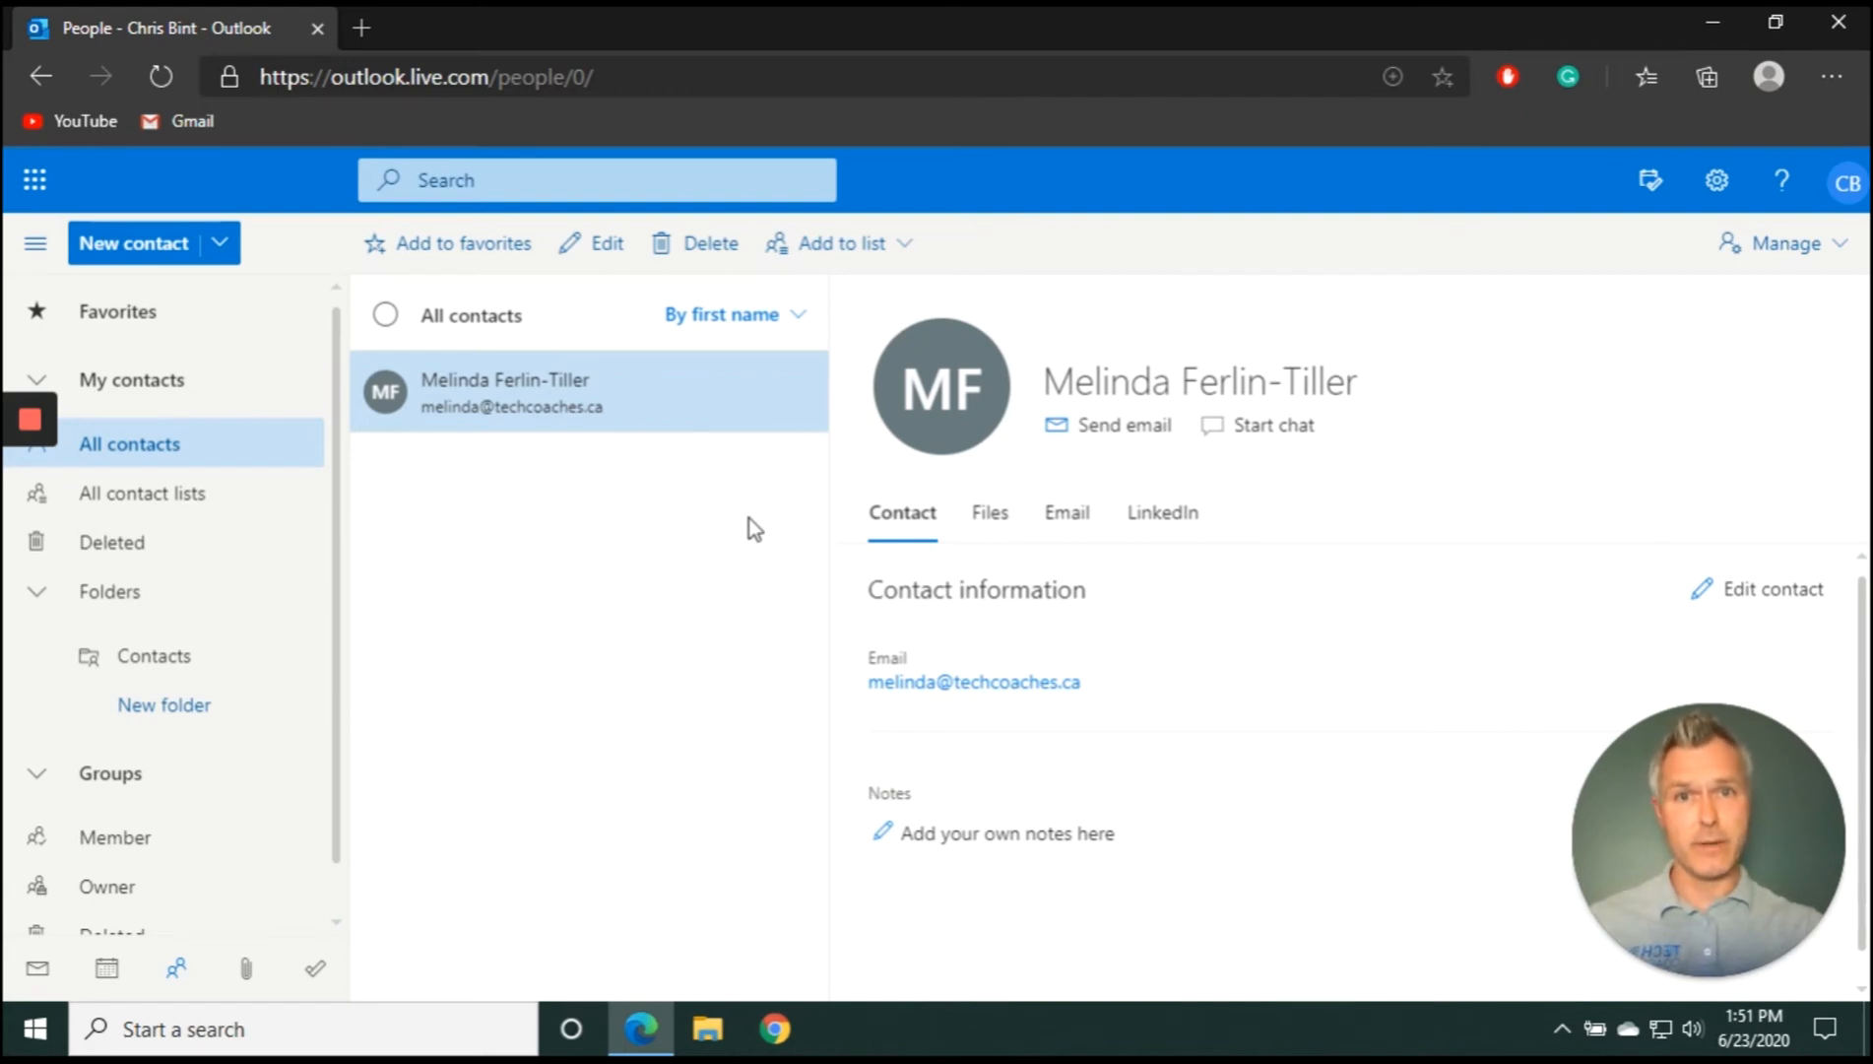
Leave the saved contact card and return to the empty Focused Inbox
left_click(37, 973)
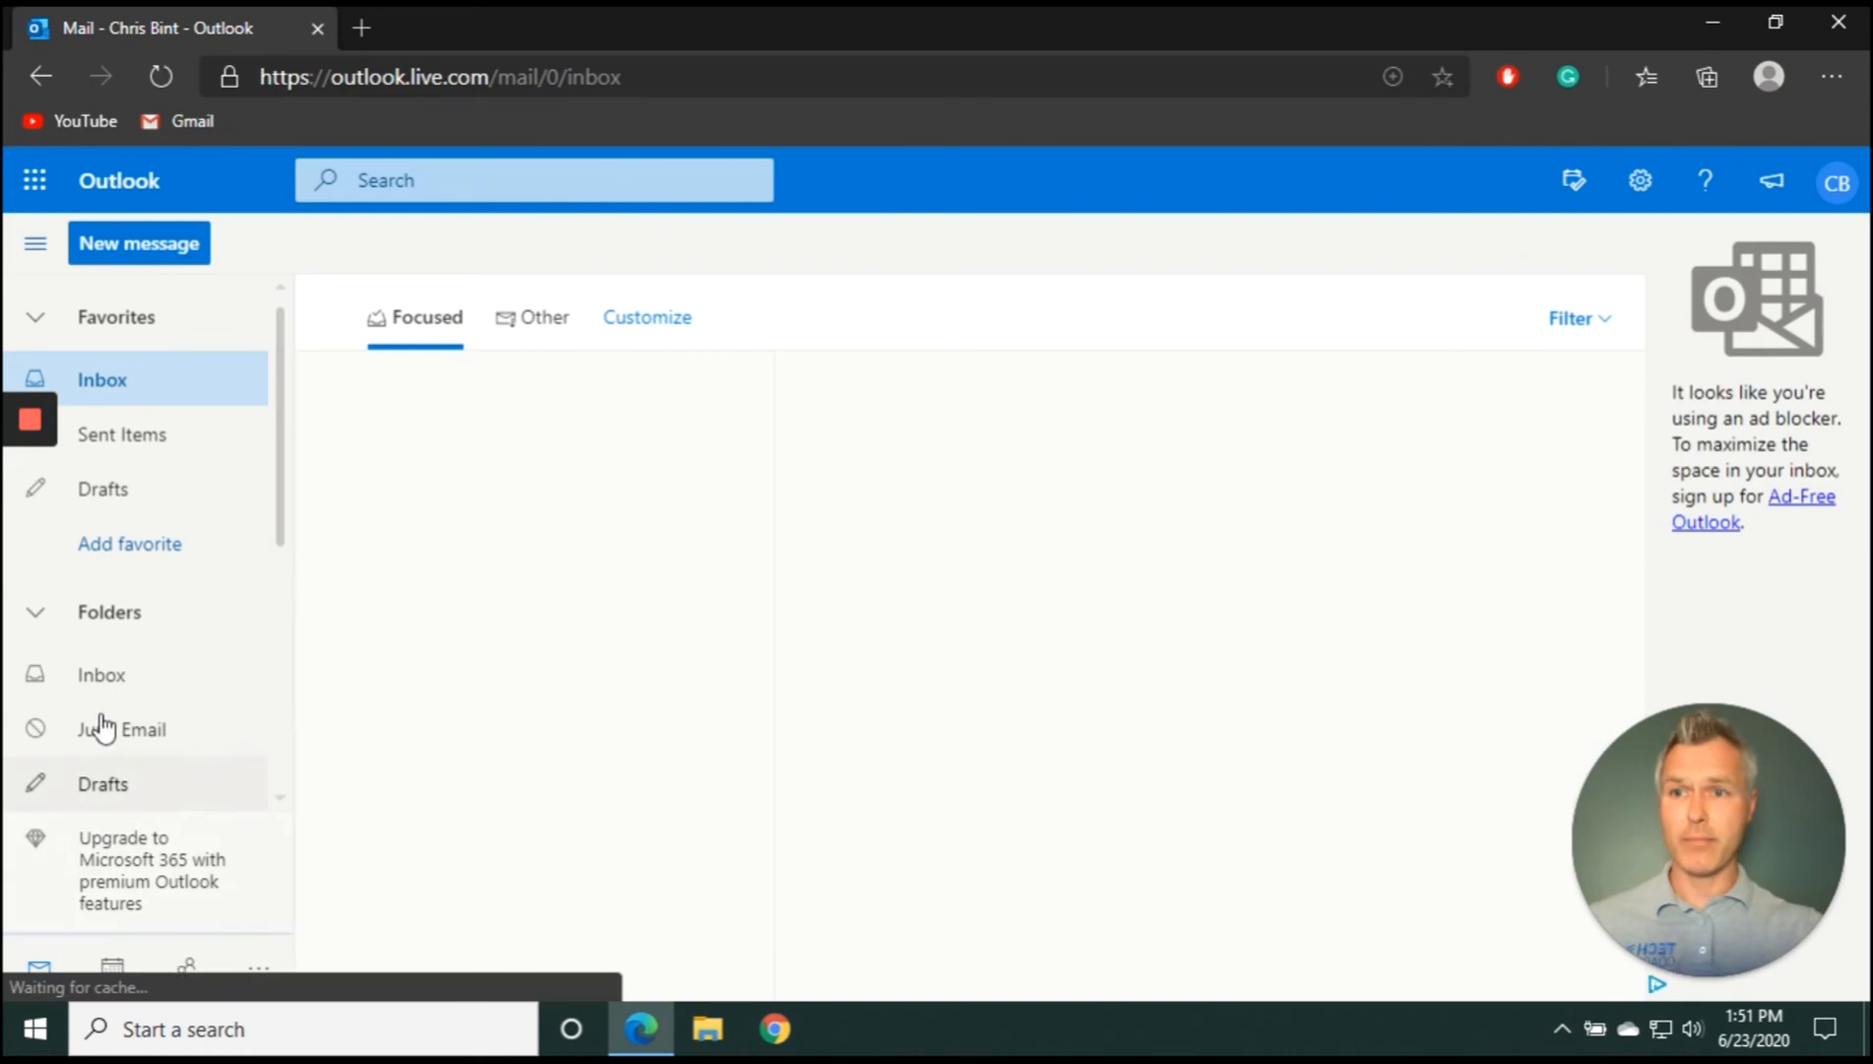
Write a new email to the saved contact with subject 'Test' and body 'This is only a test!!!'
left_click(169, 251)
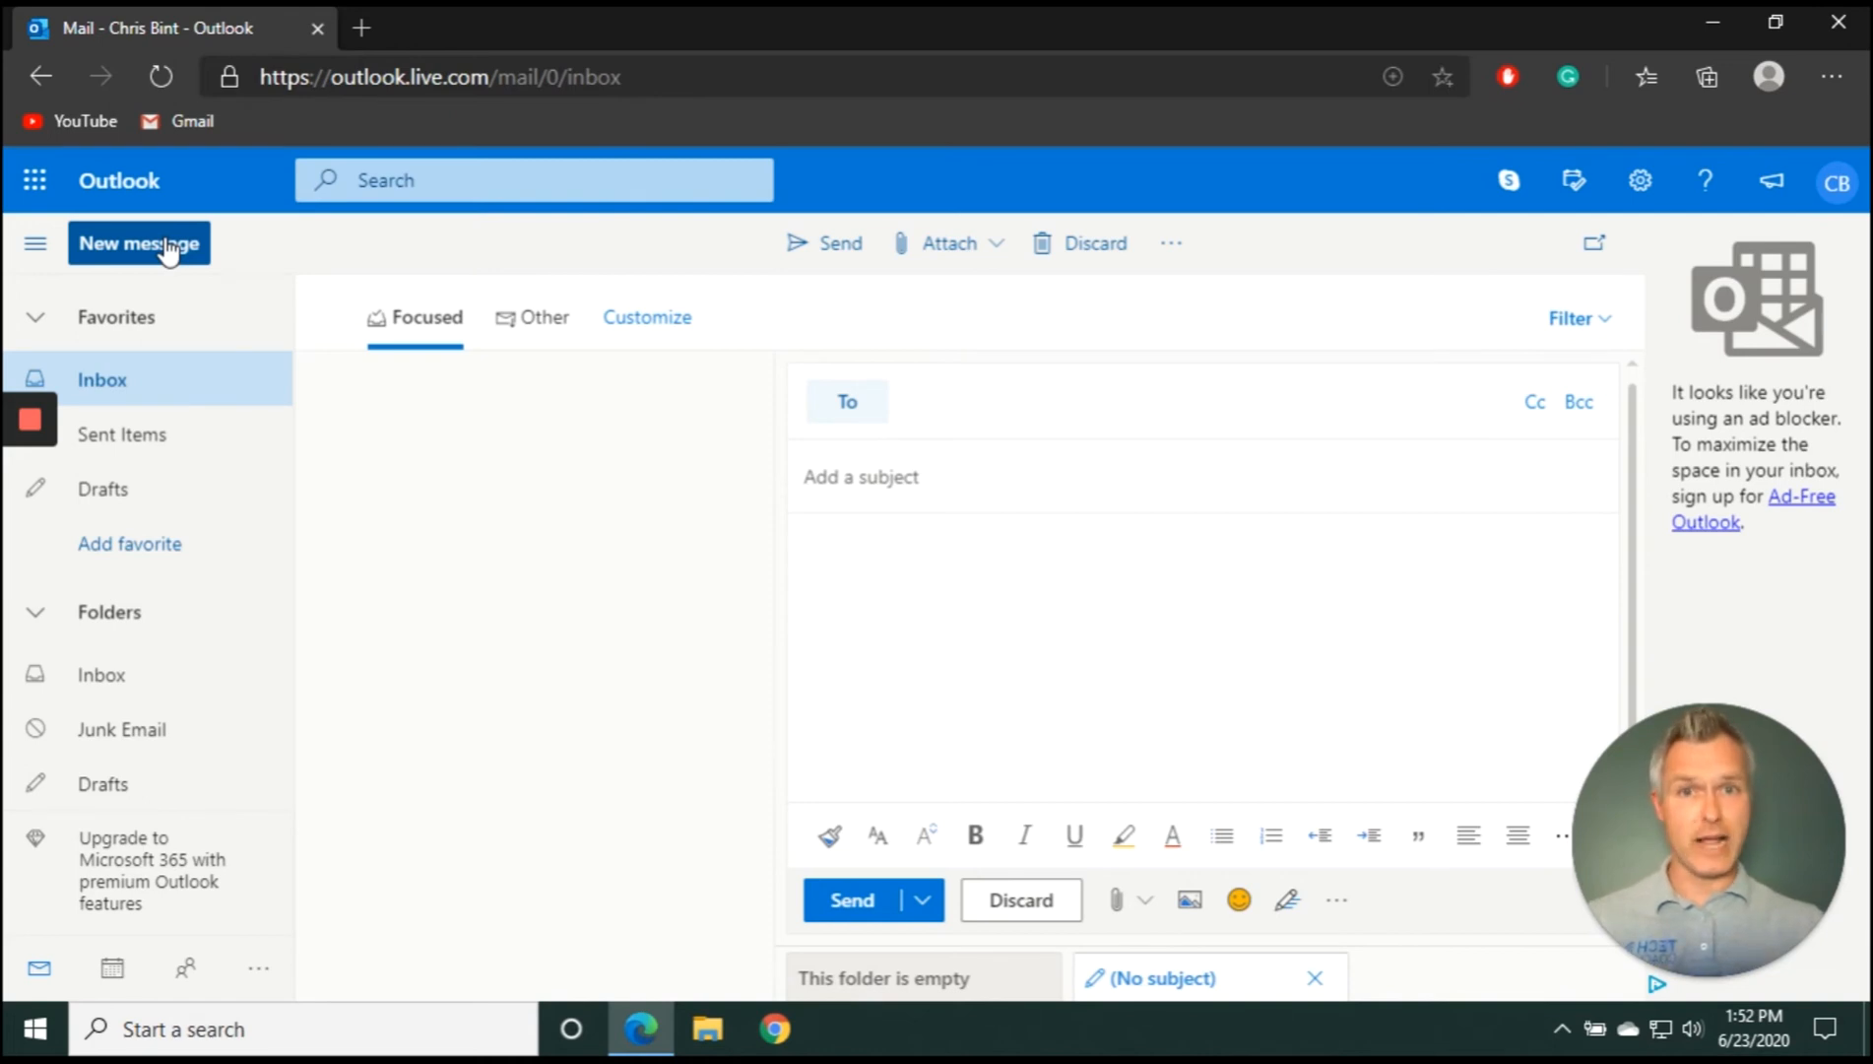
type("melinda")
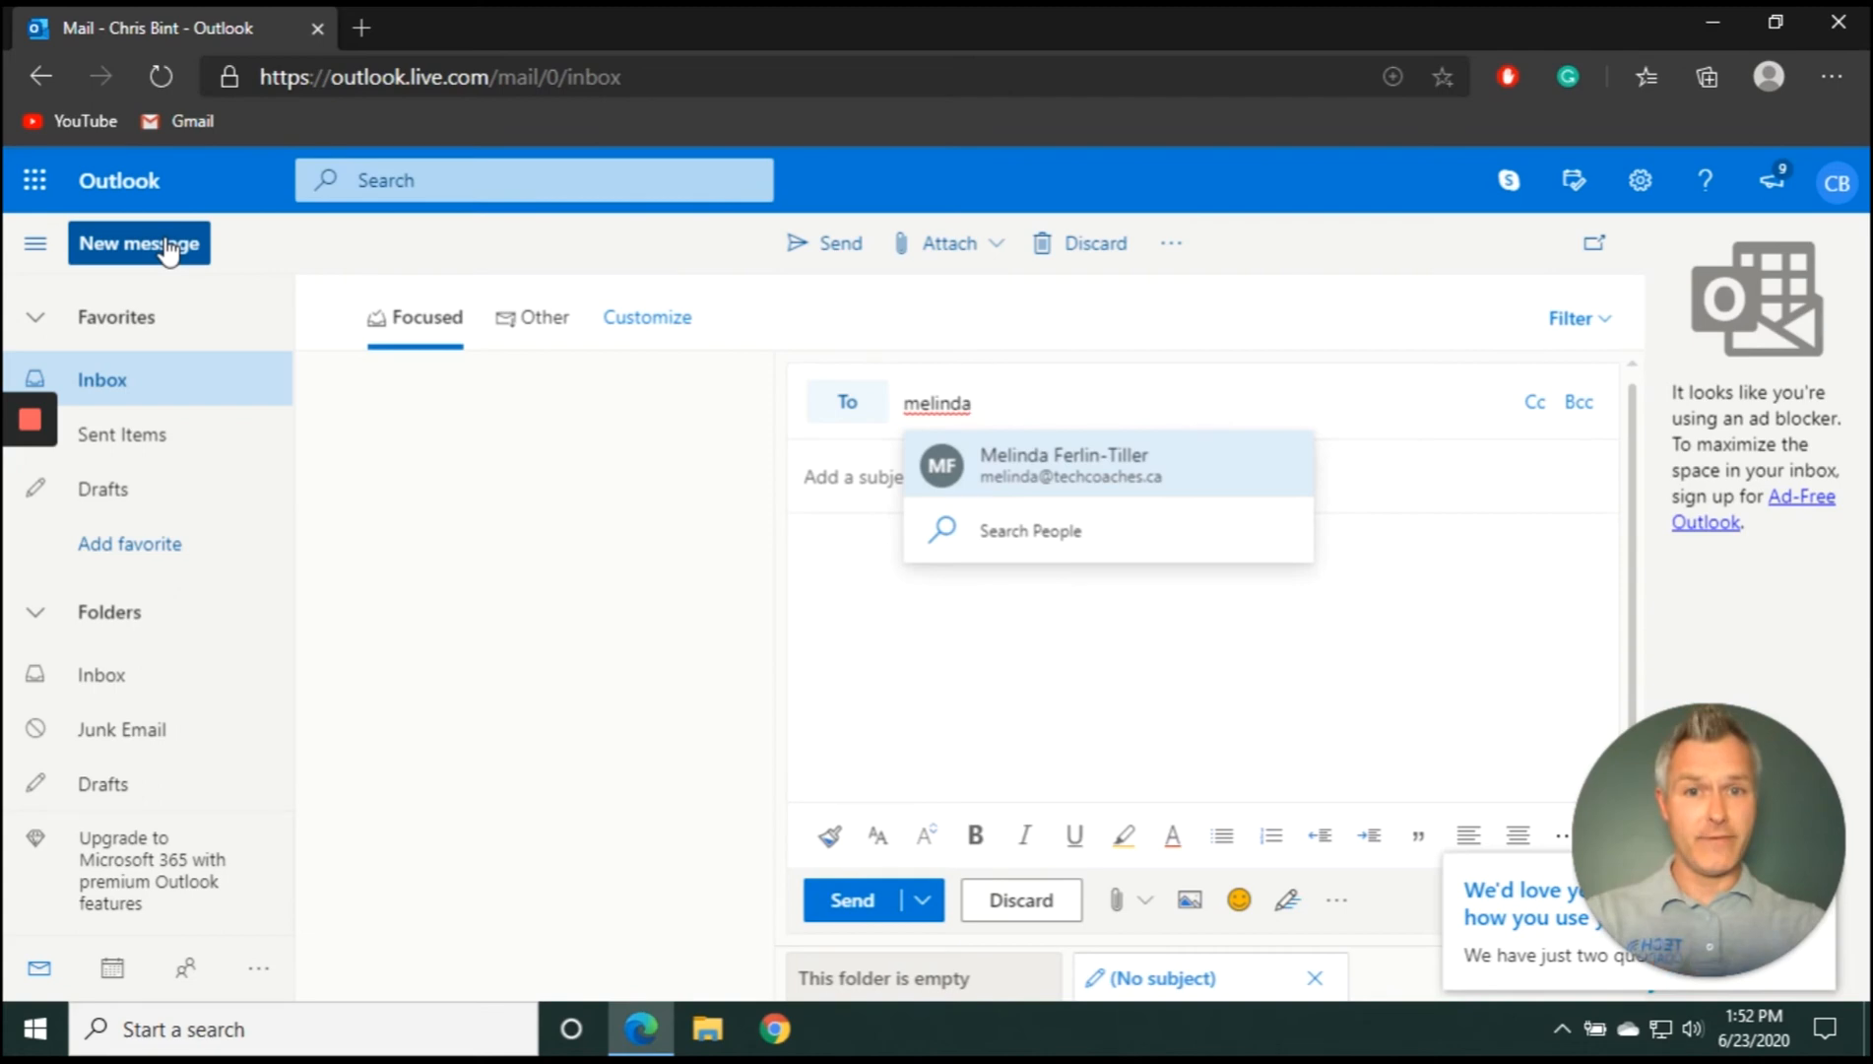
left_click(1115, 477)
left_click(1116, 467)
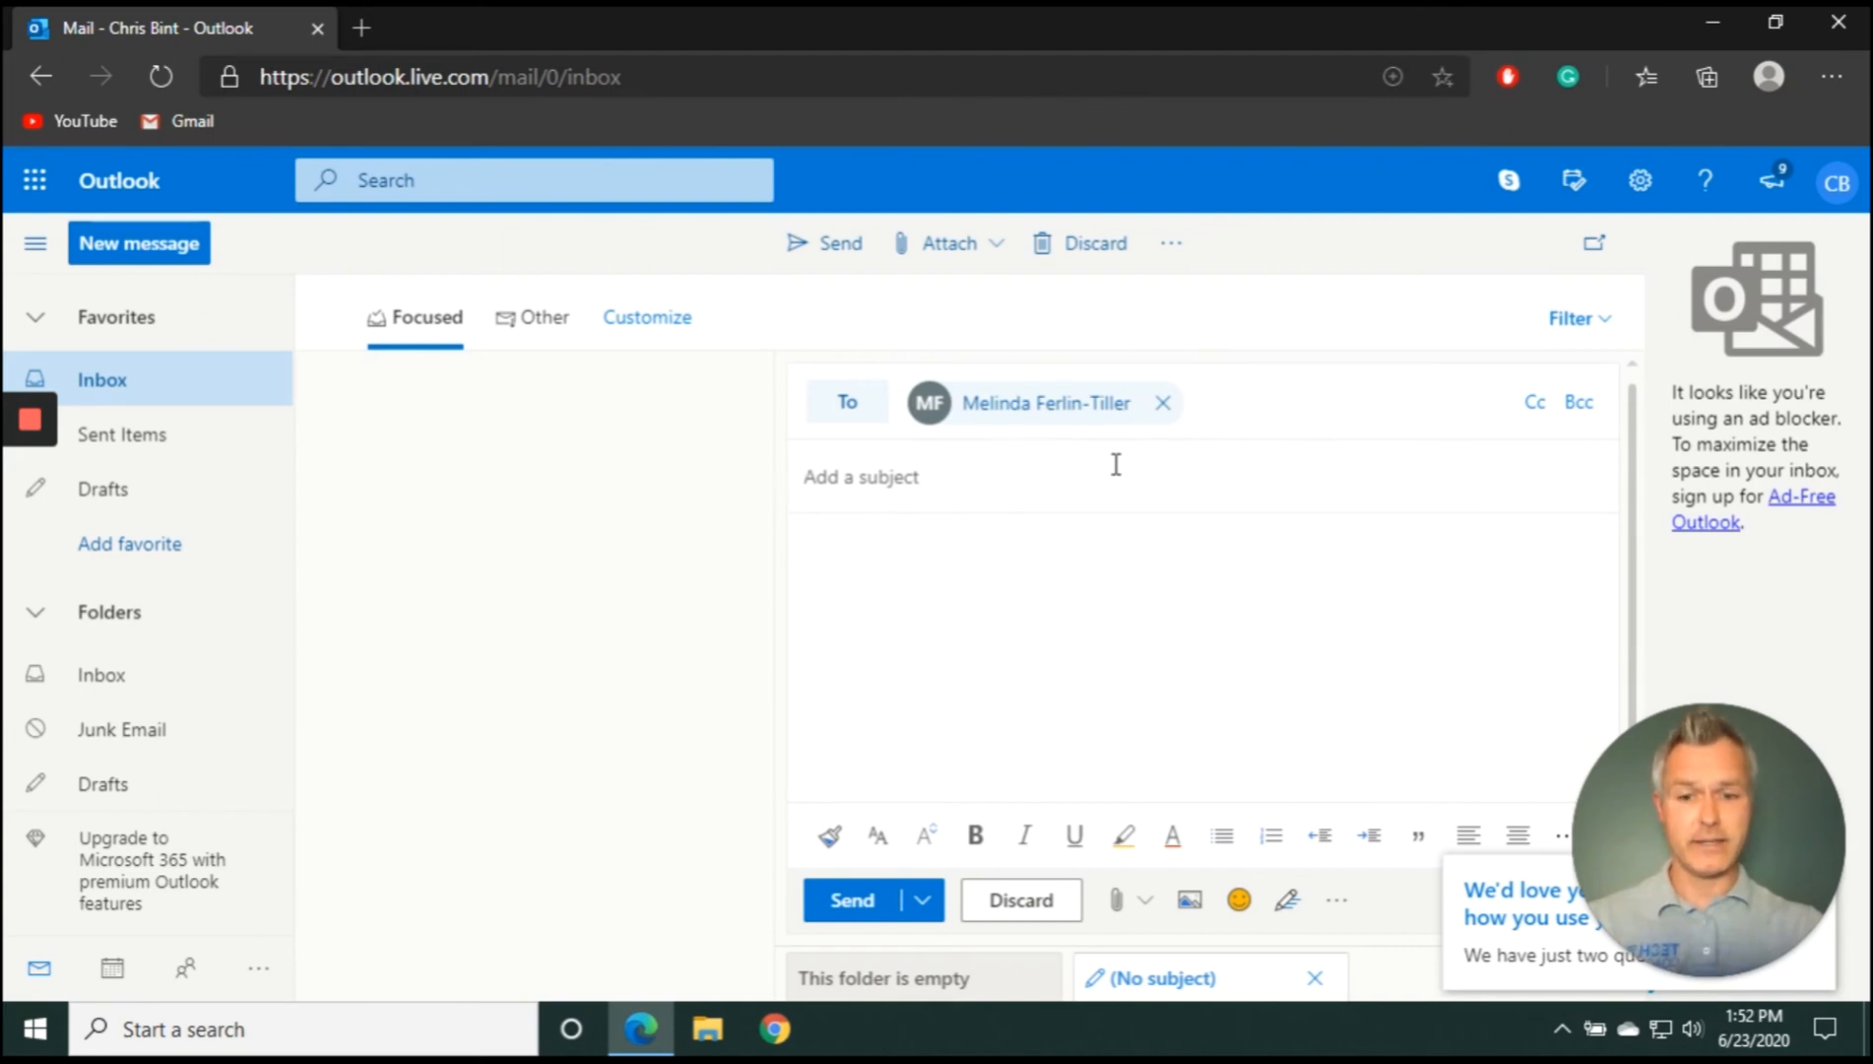
type("Test")
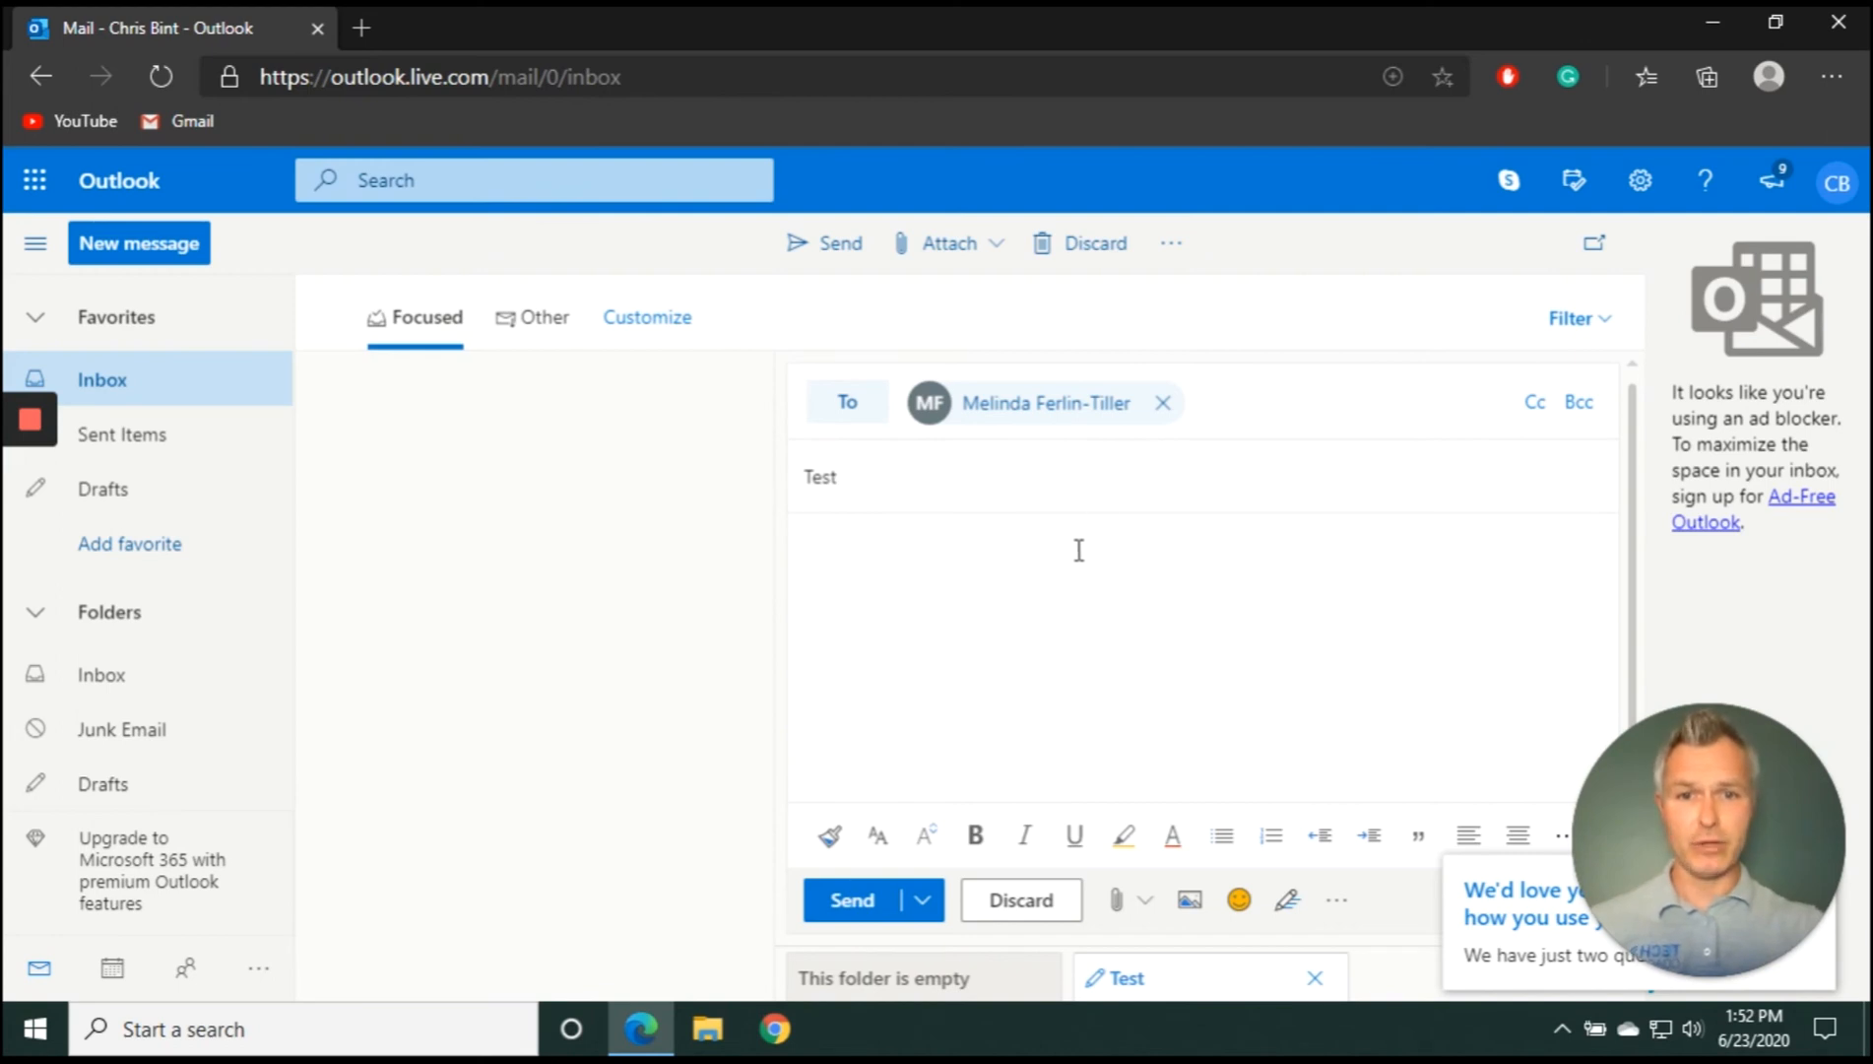
type("This is only a test!!!")
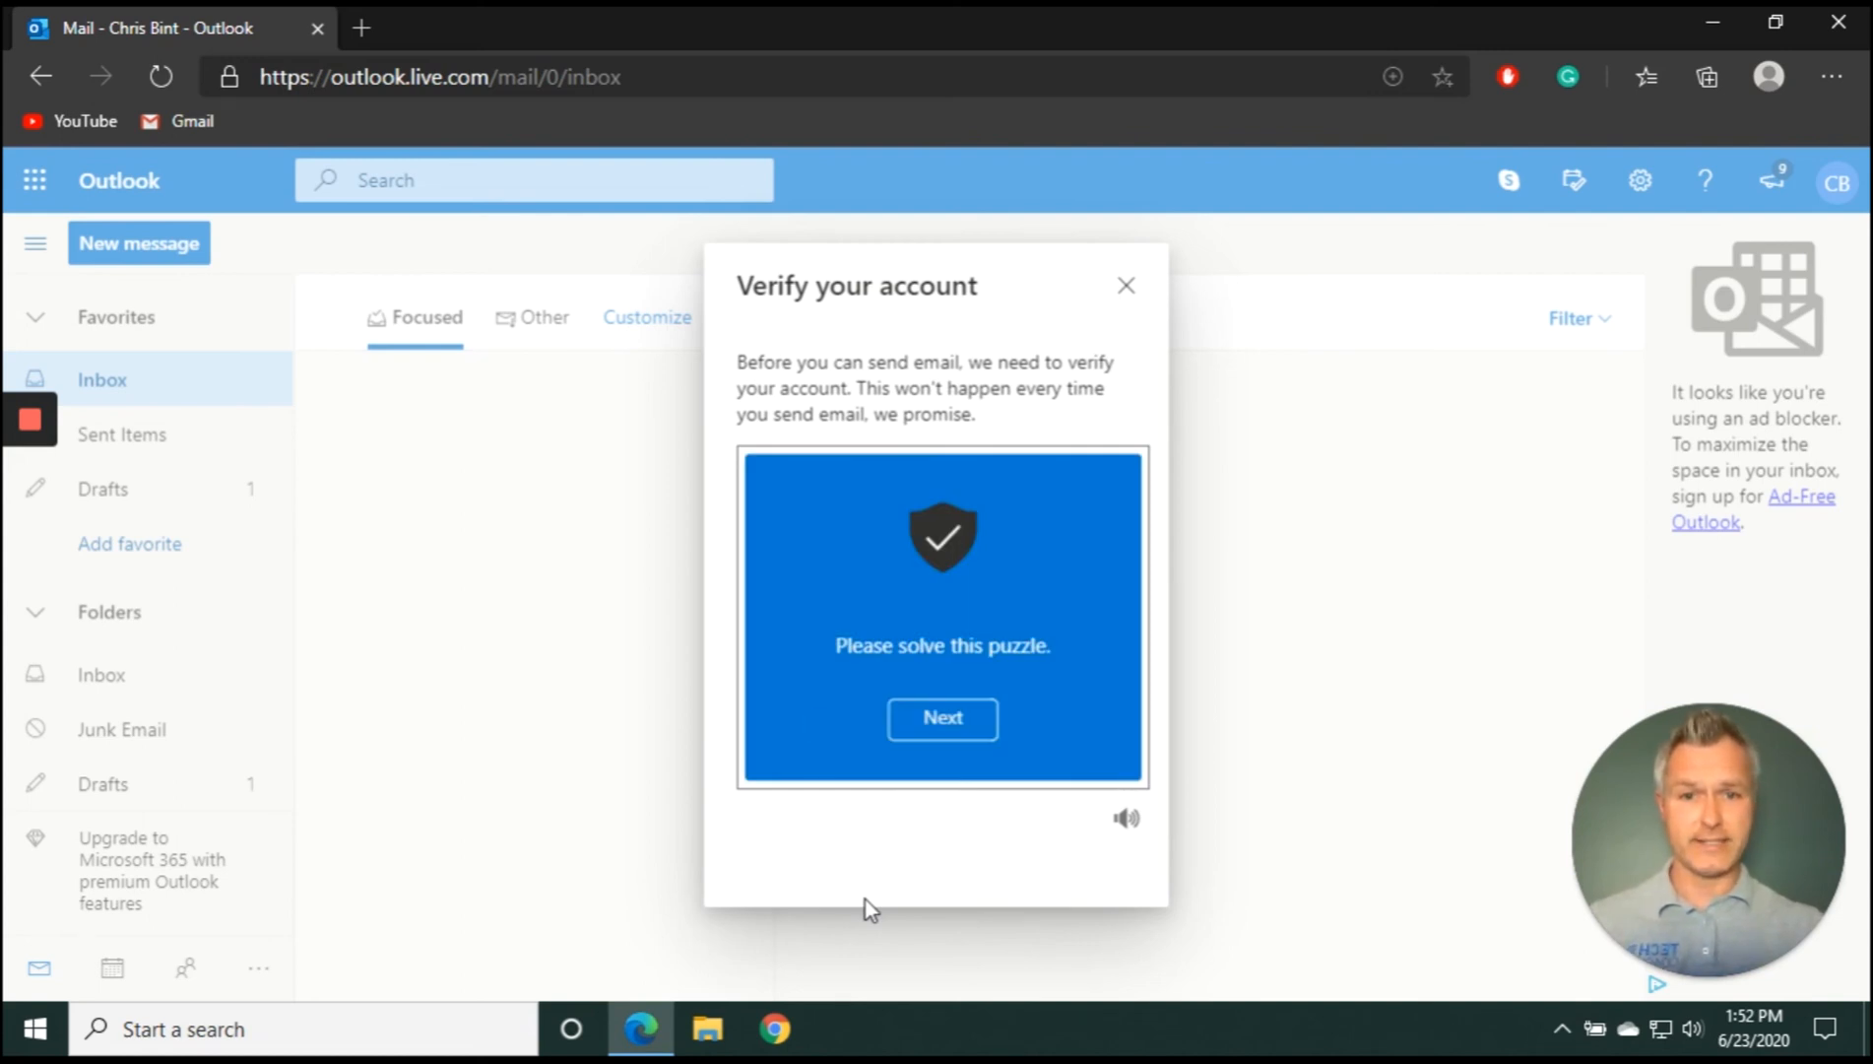
Rotate the bear image upright in the Verify your account puzzle and submit it
left_click(969, 729)
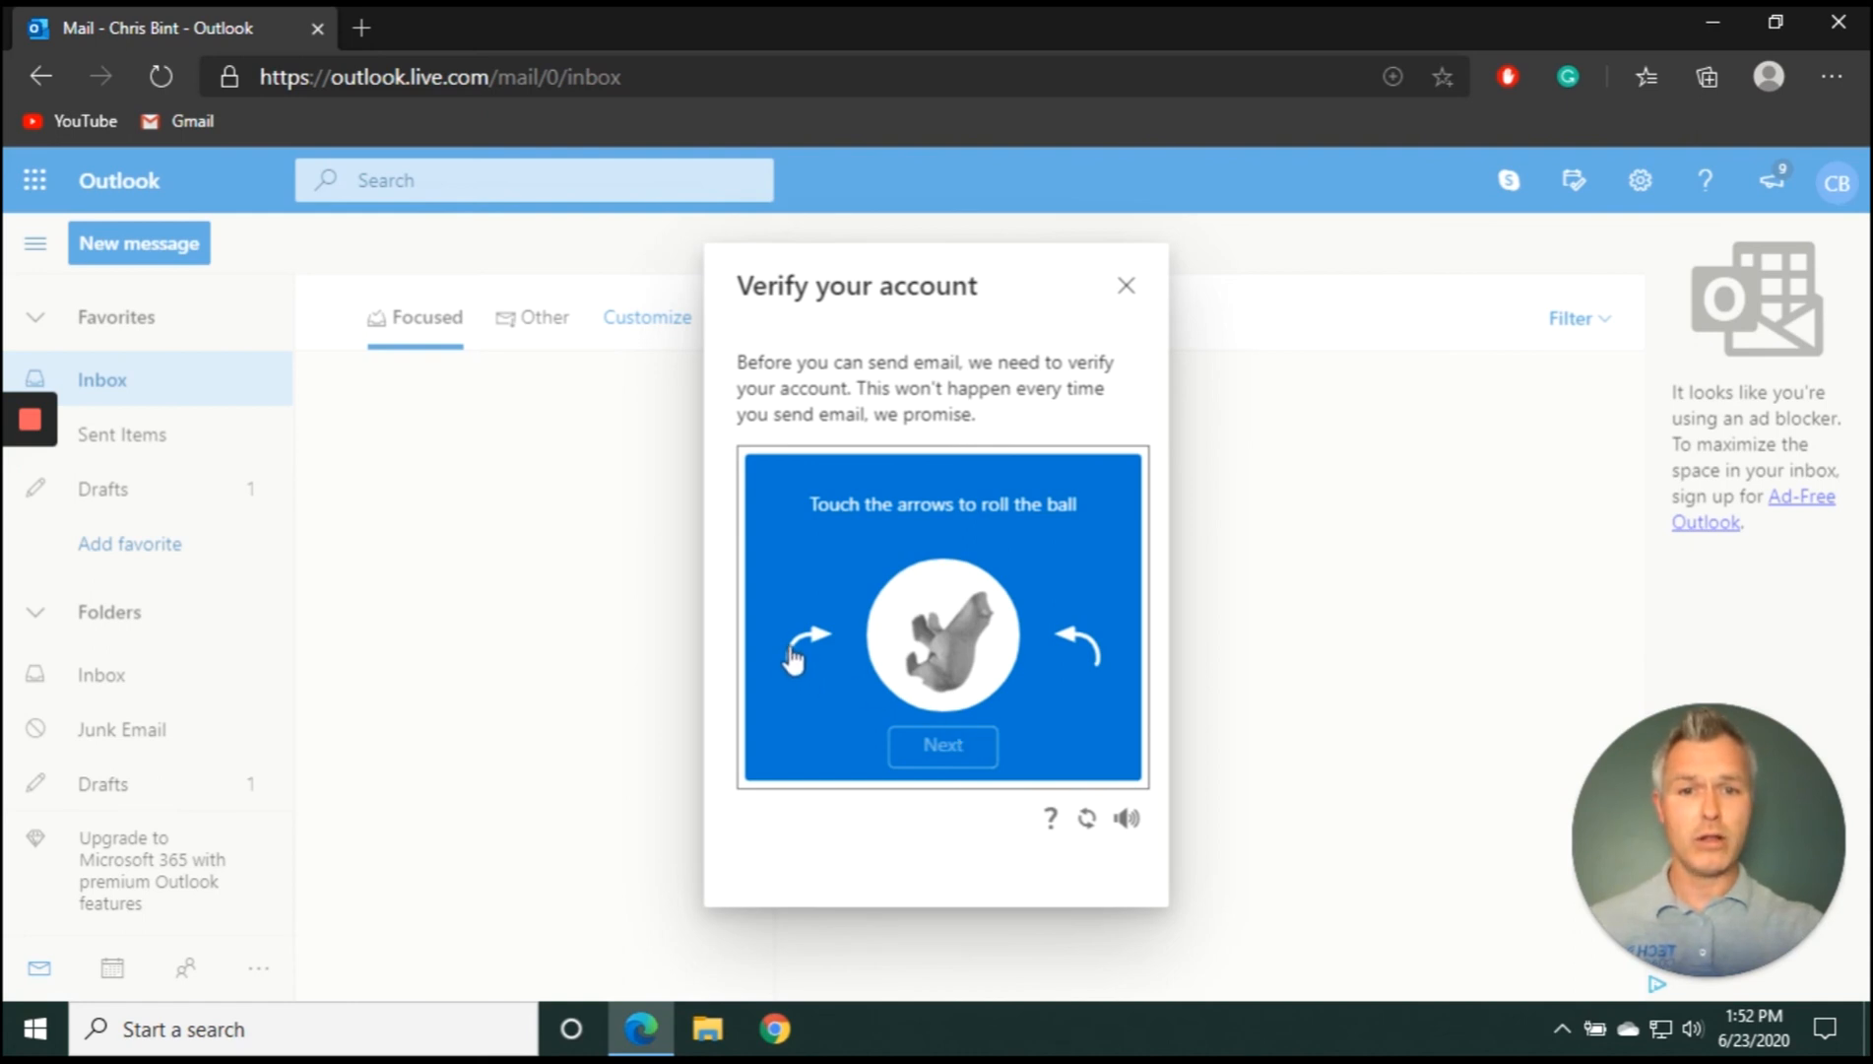
left_click(1089, 642)
left_click(1089, 640)
left_click(1089, 646)
left_click(1088, 645)
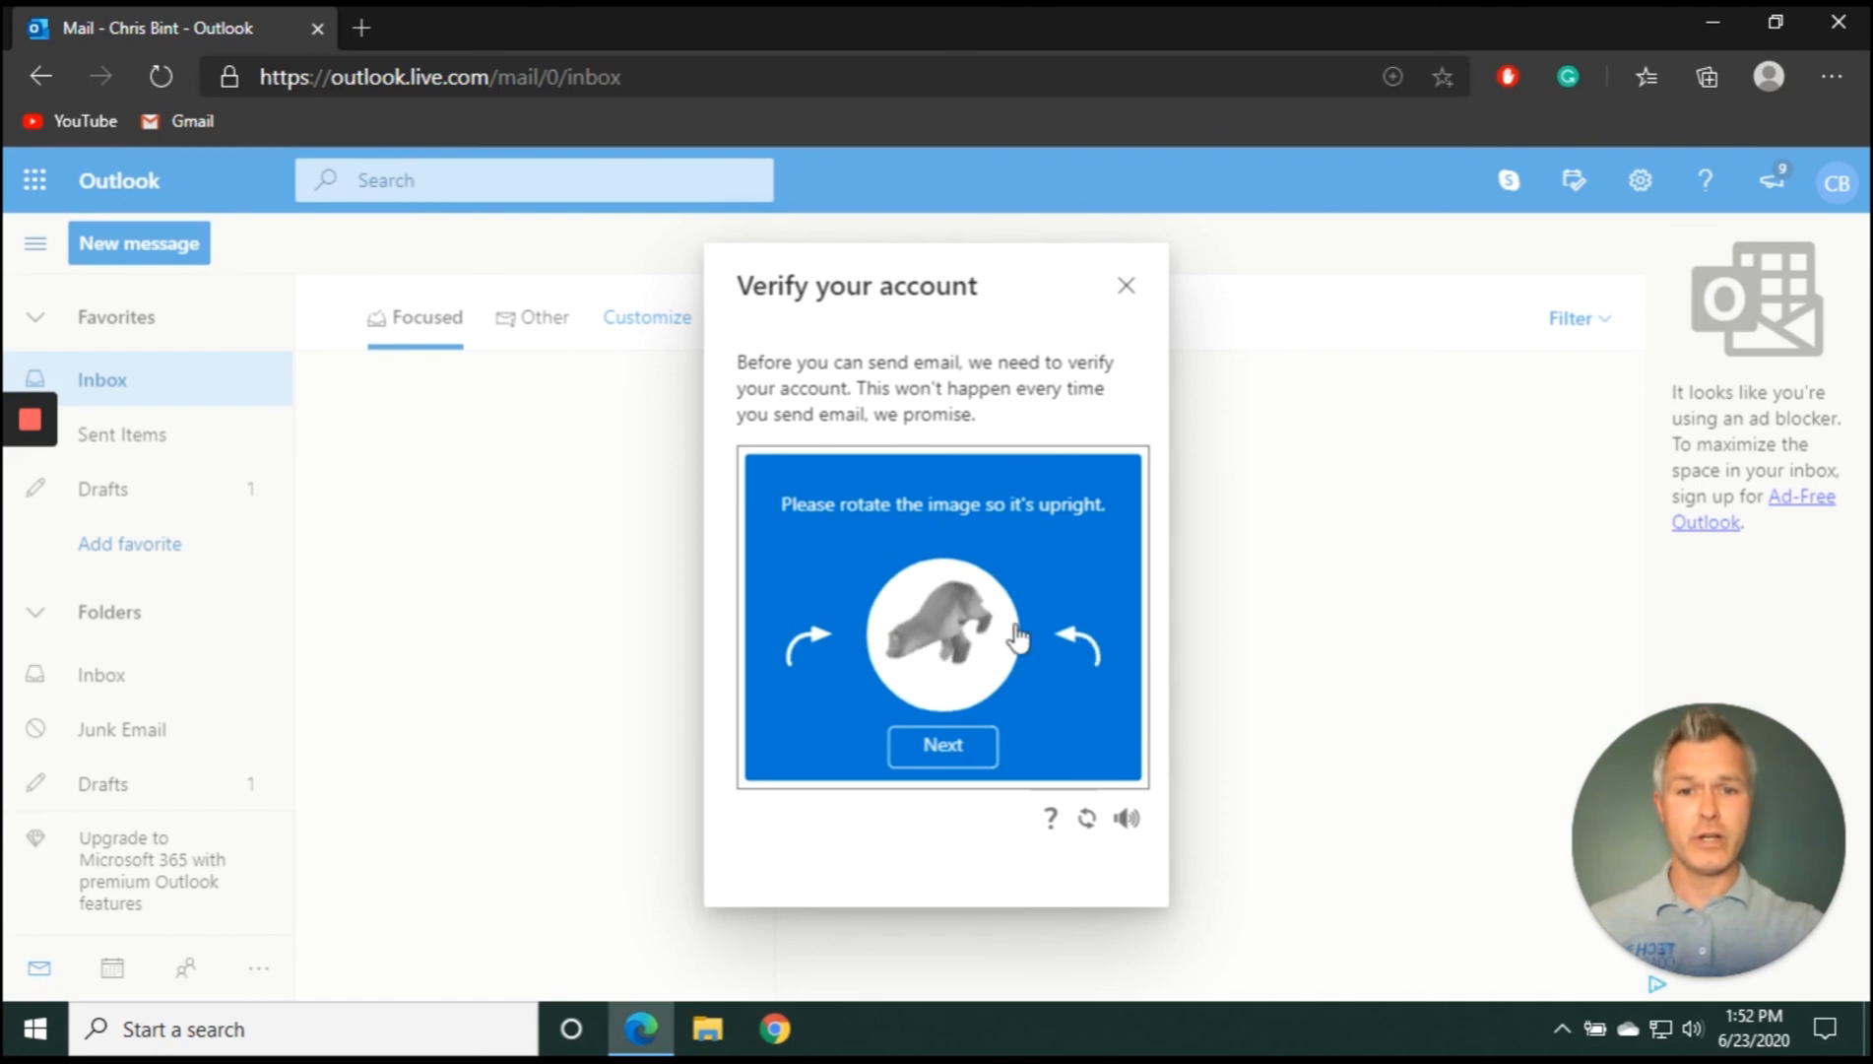
left_click(796, 642)
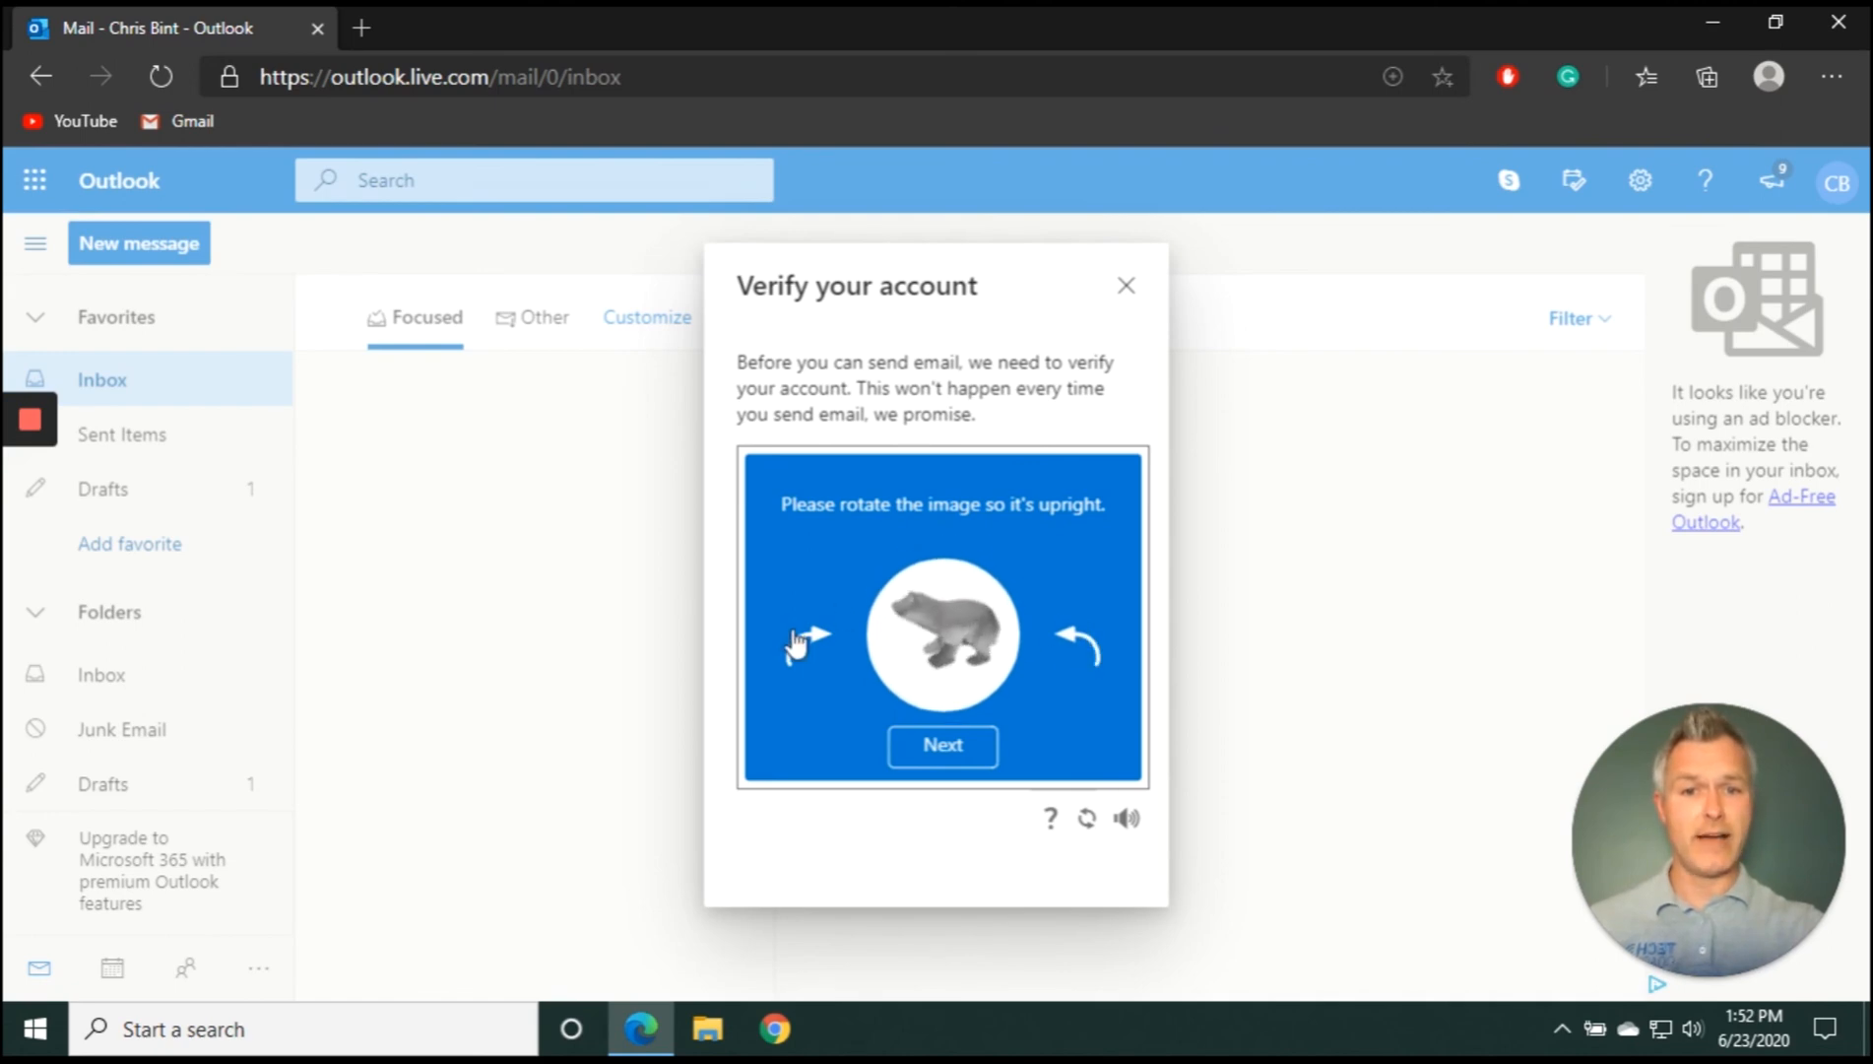
left_click(975, 750)
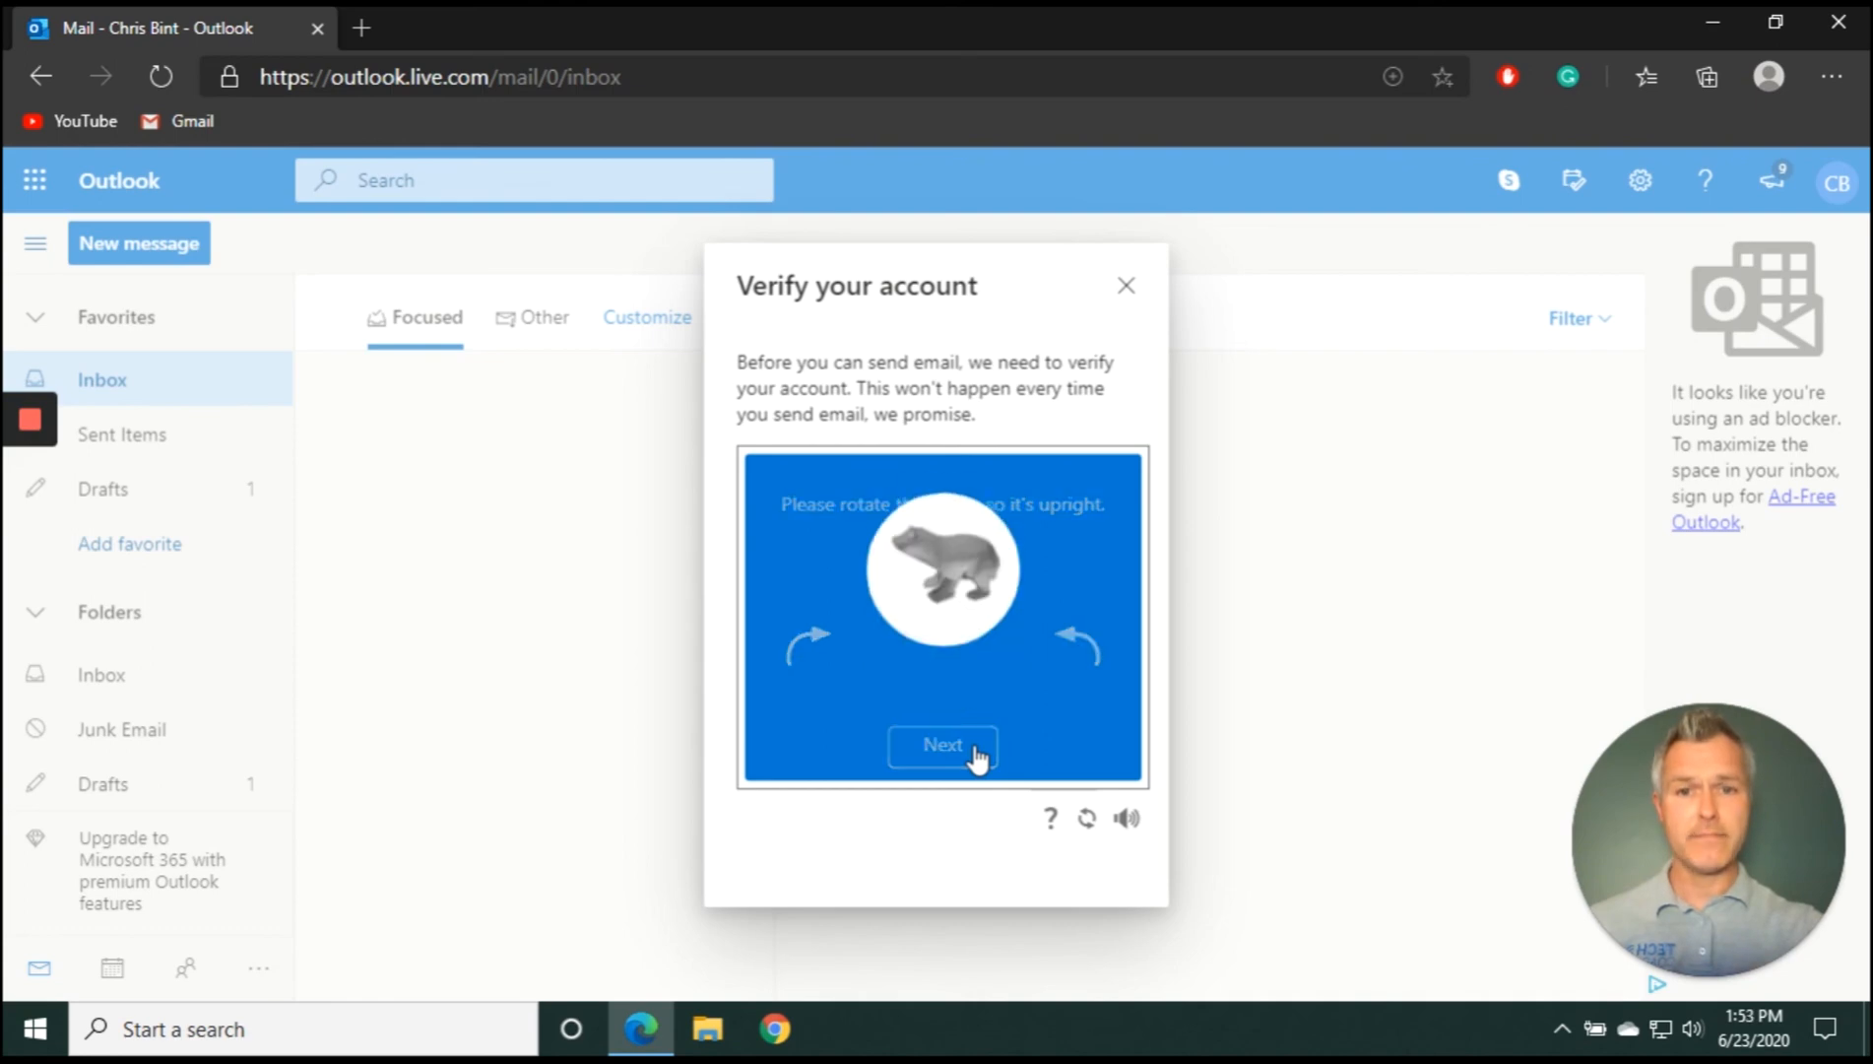